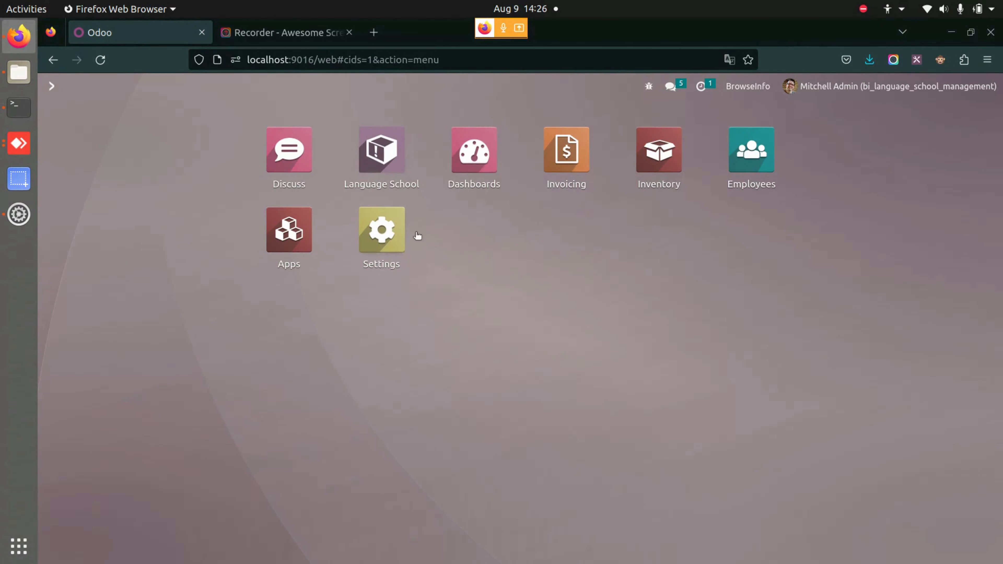
- Create a new class in the Language School module and name it "Spanish Class - Alphabets"
{"action": "left_click", "coordinate": [392, 154]}
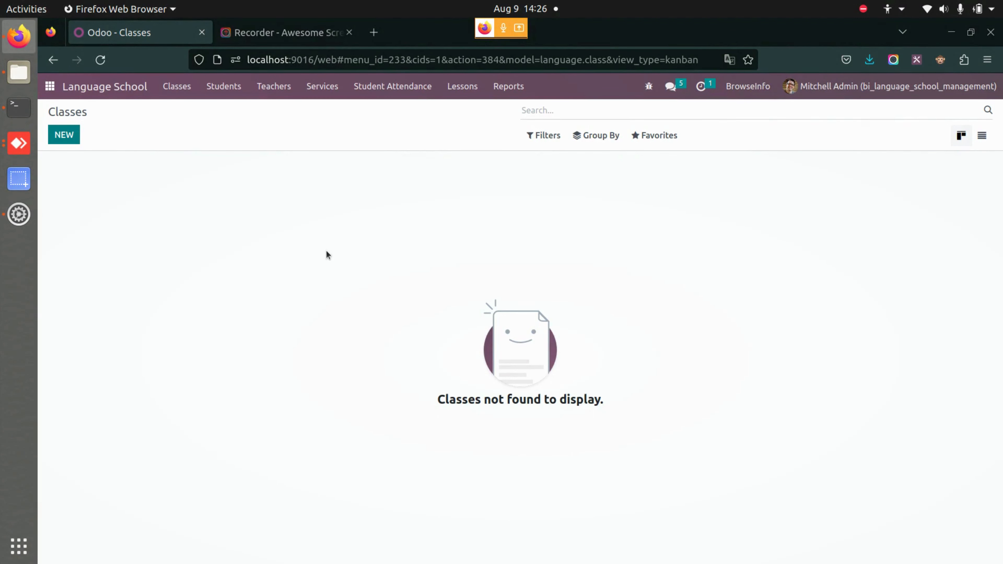
{"action": "left_click", "coordinate": [73, 142]}
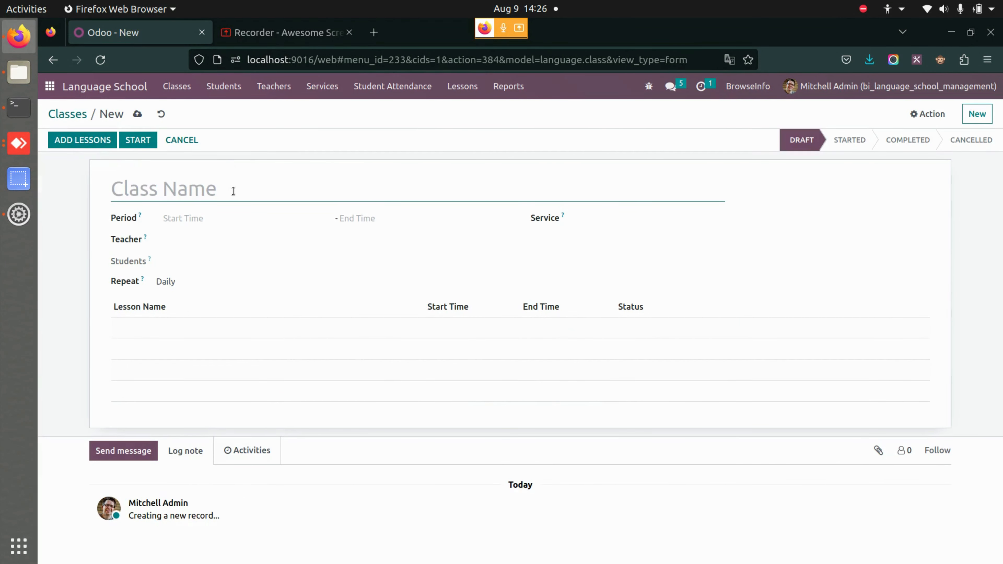
{"action": "type", "text": "Spanis"}
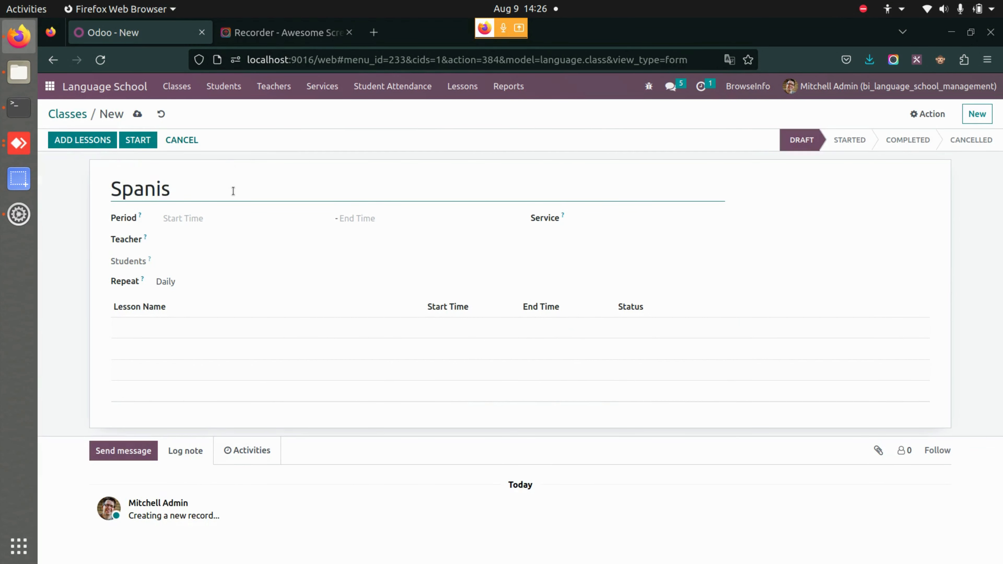
{"action": "type", "text": "h Class"}
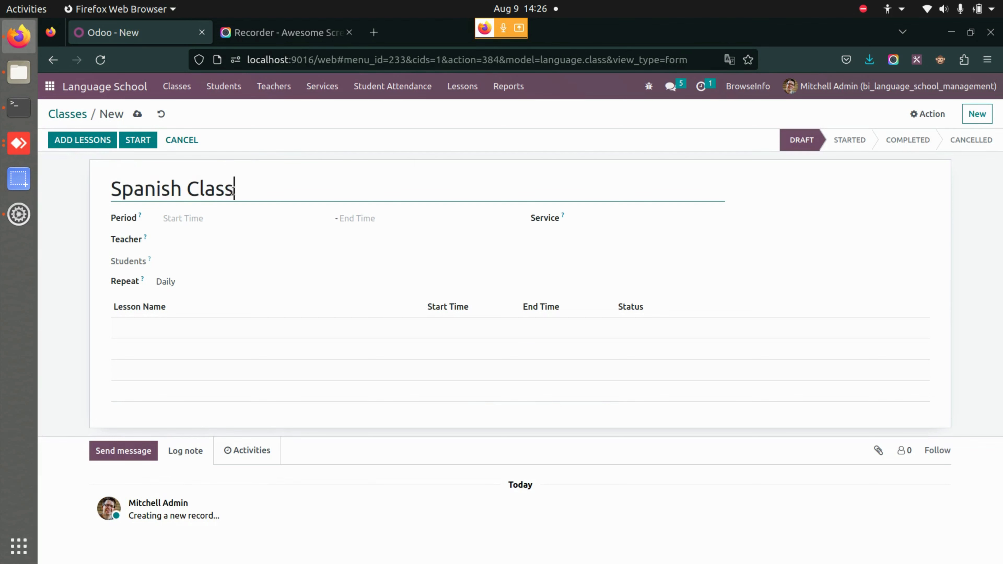
{"action": "type", "text": "e"}
{"action": "key", "text": "BackSpace"}
{"action": "type", "text": "s"}
{"action": "key", "text": "BackSpace"}
{"action": "type", "text": "-"}
{"action": "key", "text": "BackSpace"}
{"action": "type", "text": "- Alphabets"}
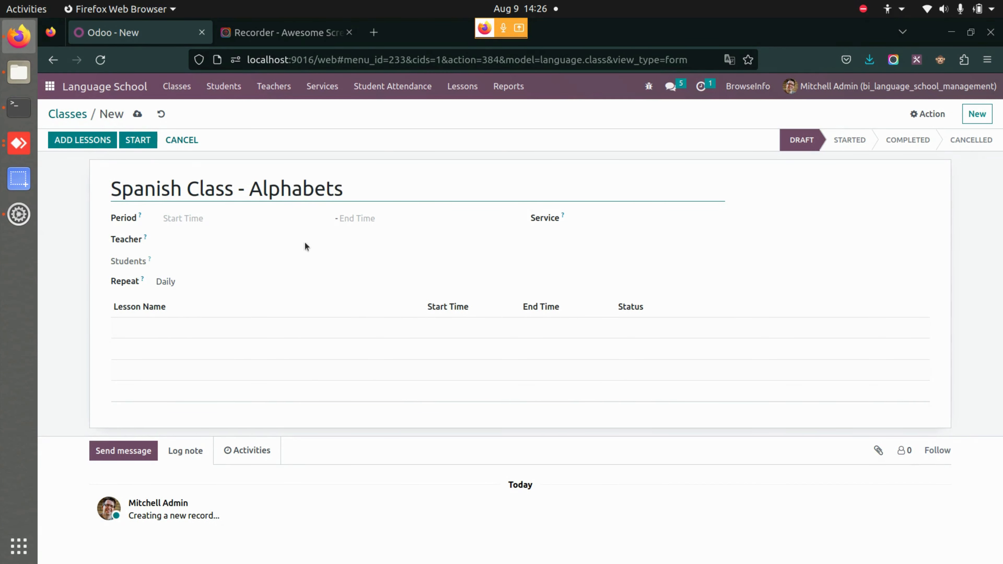
- Set the class period from 07/05/2023 14:00 to 08/08/2023 14:30
{"action": "left_click", "coordinate": [186, 217]}
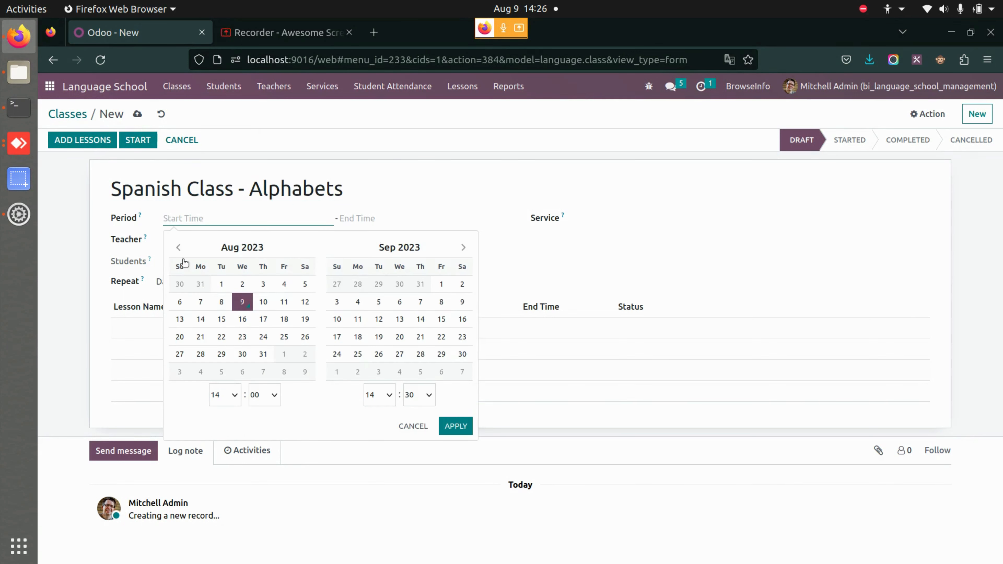
{"action": "left_click", "coordinate": [178, 247]}
{"action": "left_click", "coordinate": [241, 306]}
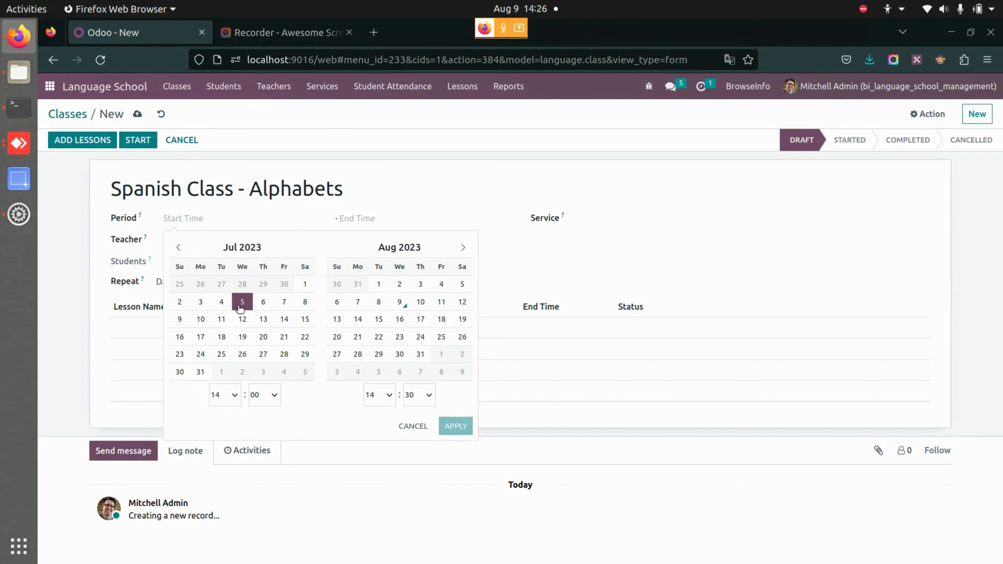
{"action": "left_click", "coordinate": [386, 303]}
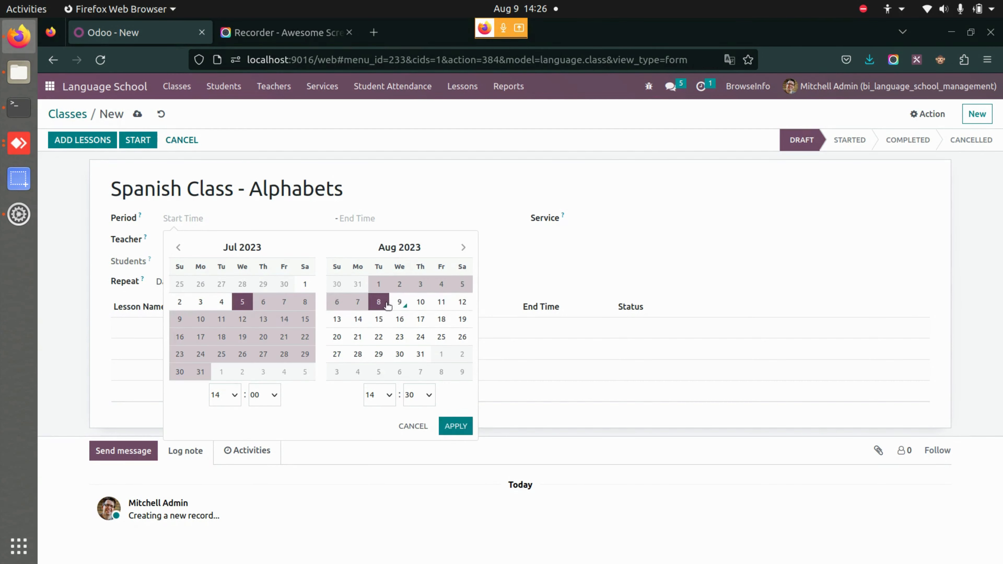
{"action": "left_click", "coordinate": [455, 426]}
- Set the class period to run from 08/01/2023 14:00 to 08/09/2023 14:30
{"action": "left_click", "coordinate": [299, 222]}
{"action": "left_click", "coordinate": [379, 285]}
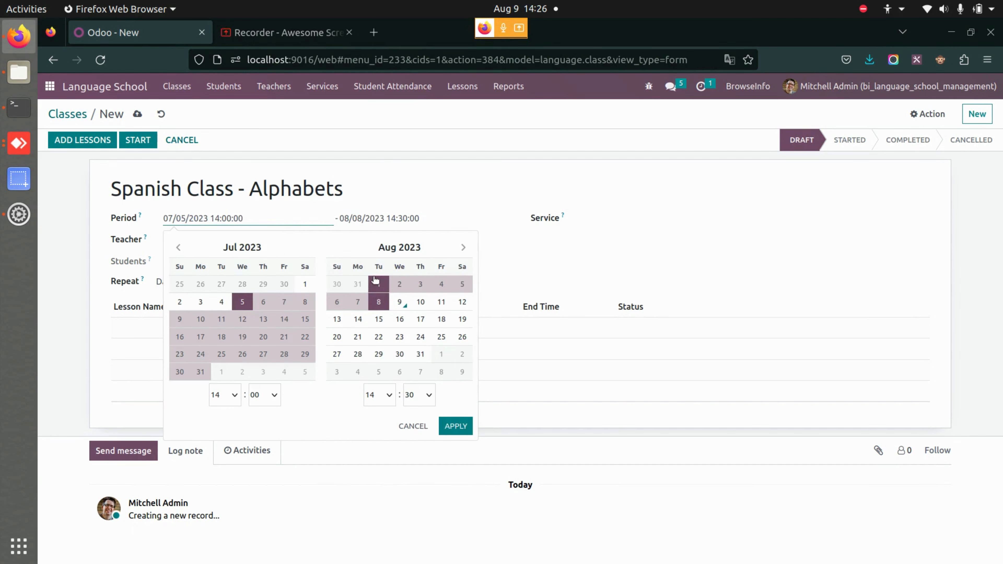
{"action": "left_click", "coordinate": [406, 303]}
{"action": "left_click", "coordinate": [455, 426]}
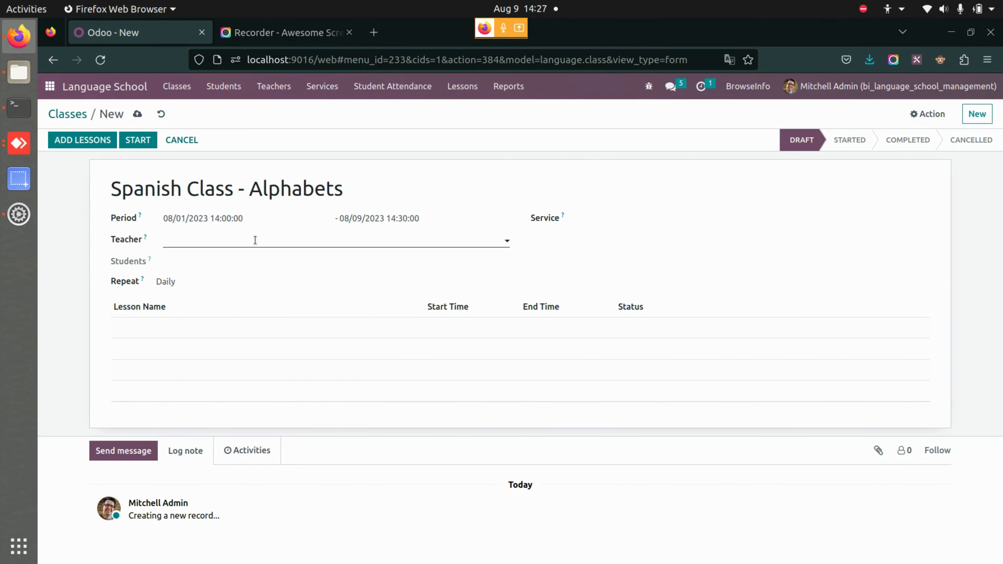
- Assign the administrator account as the class's teacher and save the class
{"action": "left_click", "coordinate": [257, 240]}
{"action": "type", "text": "mit"}
{"action": "left_click", "coordinate": [217, 261]}
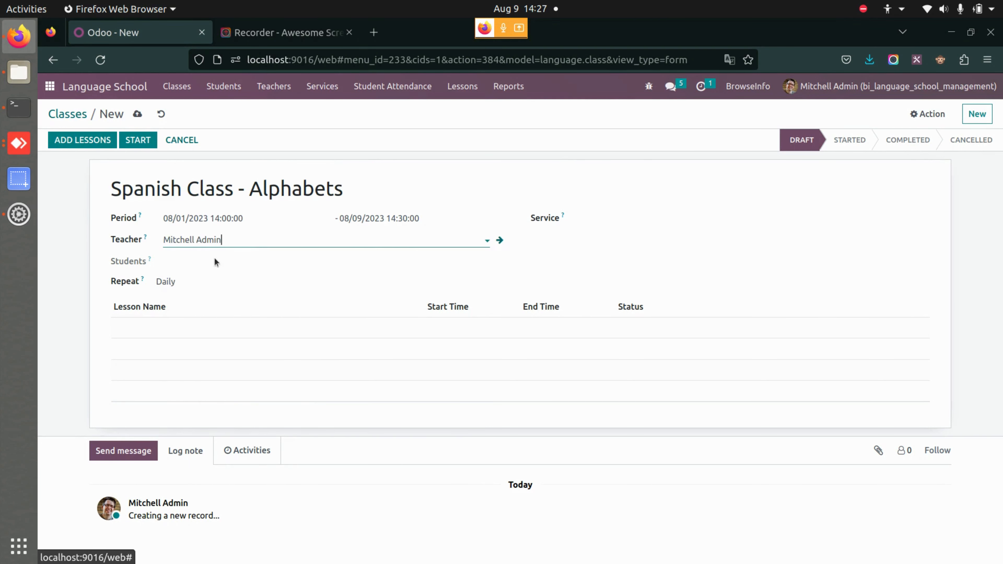
{"action": "left_click", "coordinate": [138, 114]}
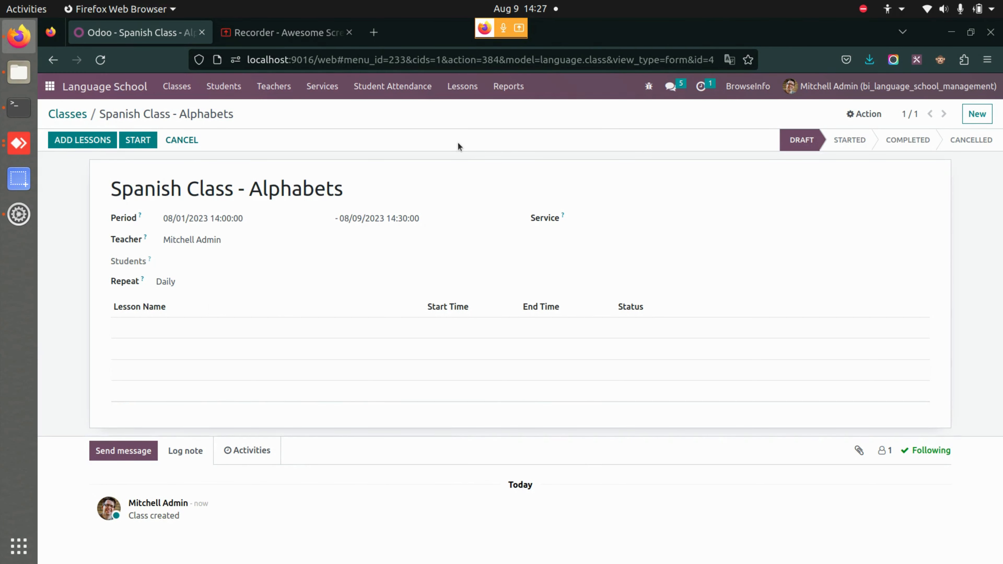
- Create a new service record and name it "Spanish Classes"
{"action": "left_click", "coordinate": [332, 94]}
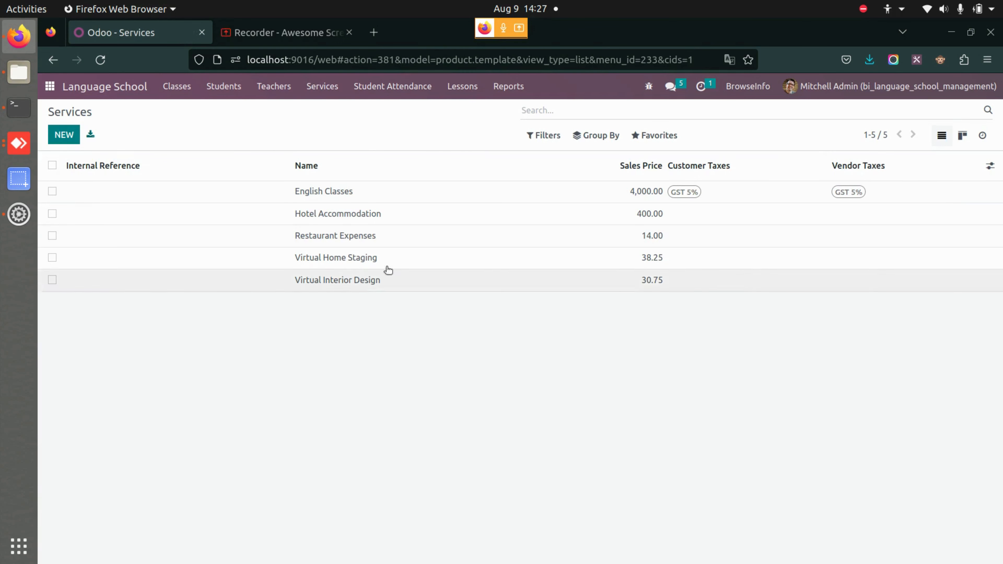
{"action": "left_click", "coordinate": [62, 133]}
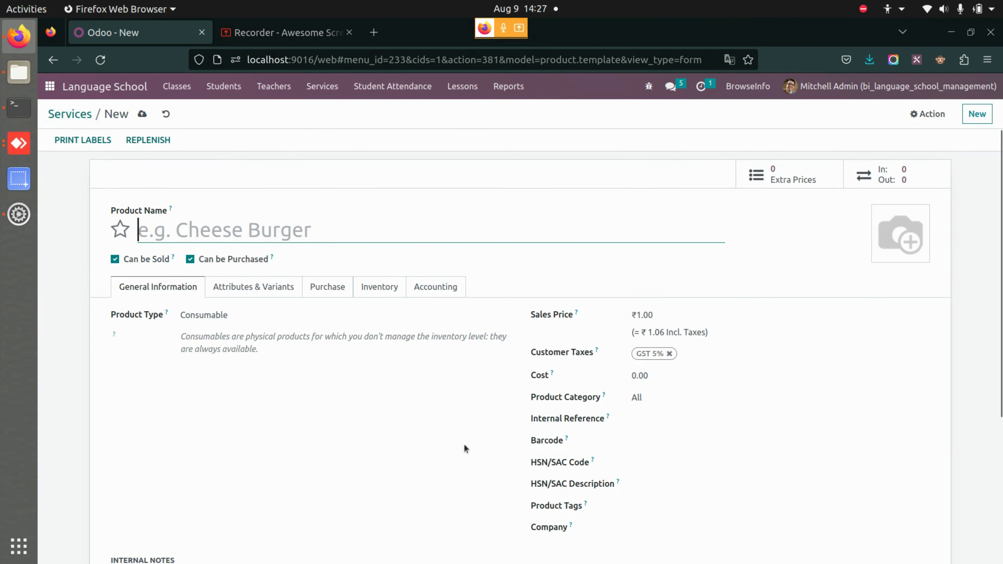
{"action": "type", "text": "Spani"}
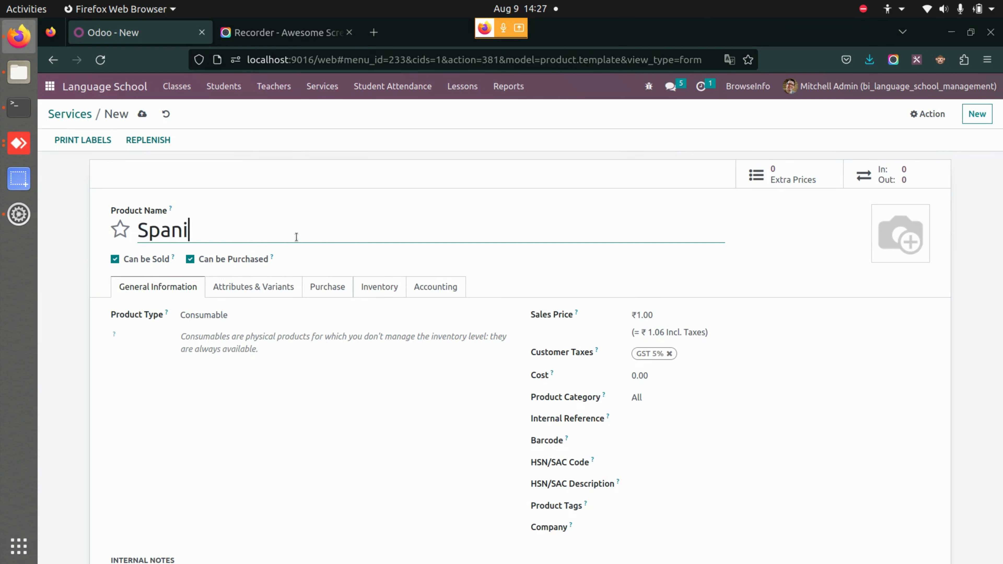
{"action": "type", "text": "sh Classes"}
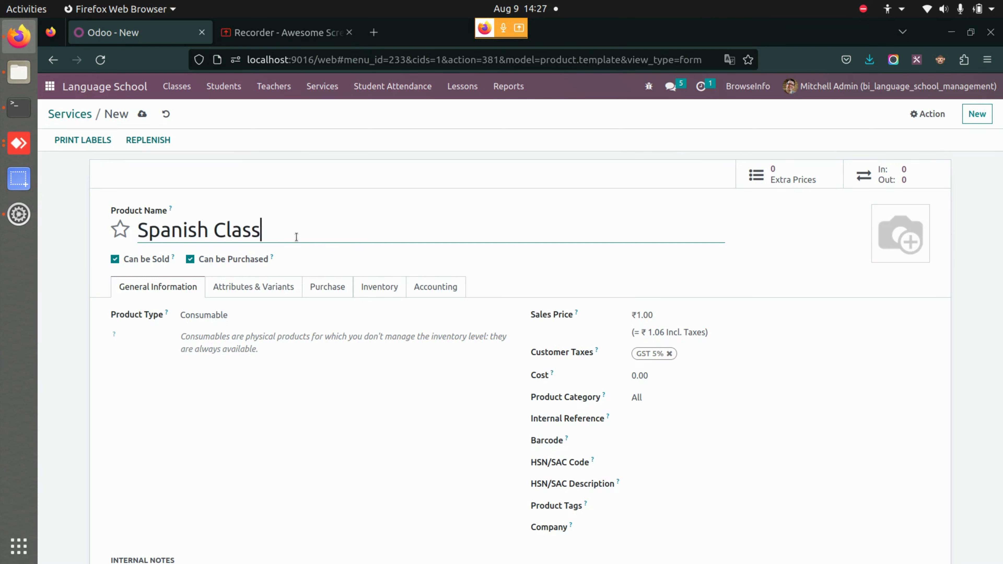
- Set the product type to Service and the sales price to ₹6,000, and save the record
{"action": "left_click", "coordinate": [225, 320]}
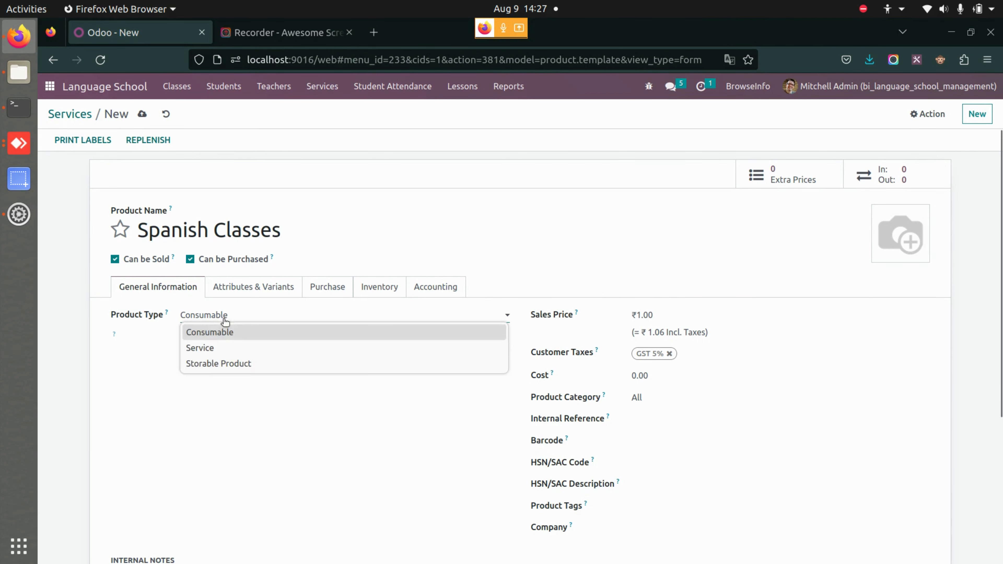
{"action": "left_click", "coordinate": [247, 348]}
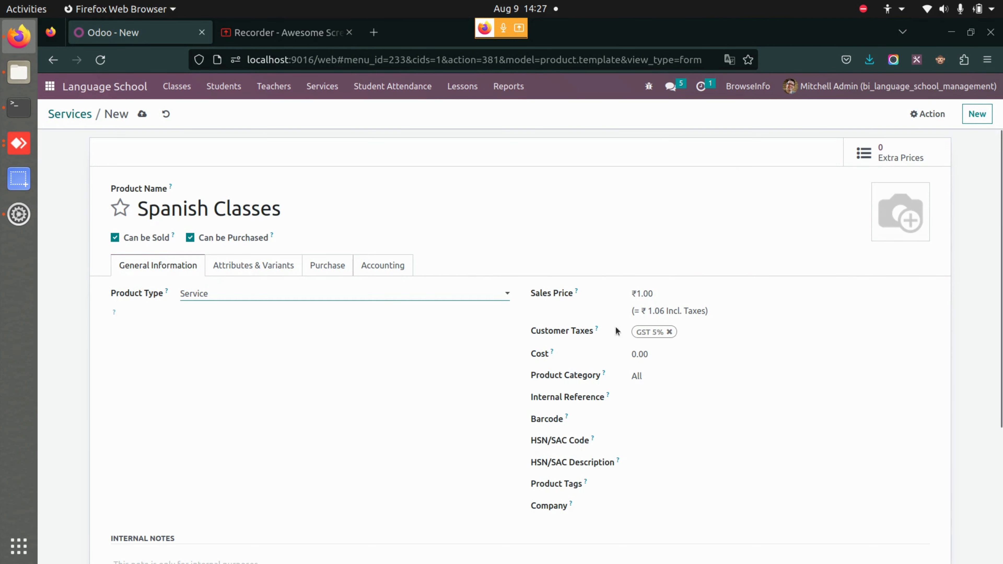
{"action": "left_click", "coordinate": [674, 297]}
{"action": "type", "text": "6000"}
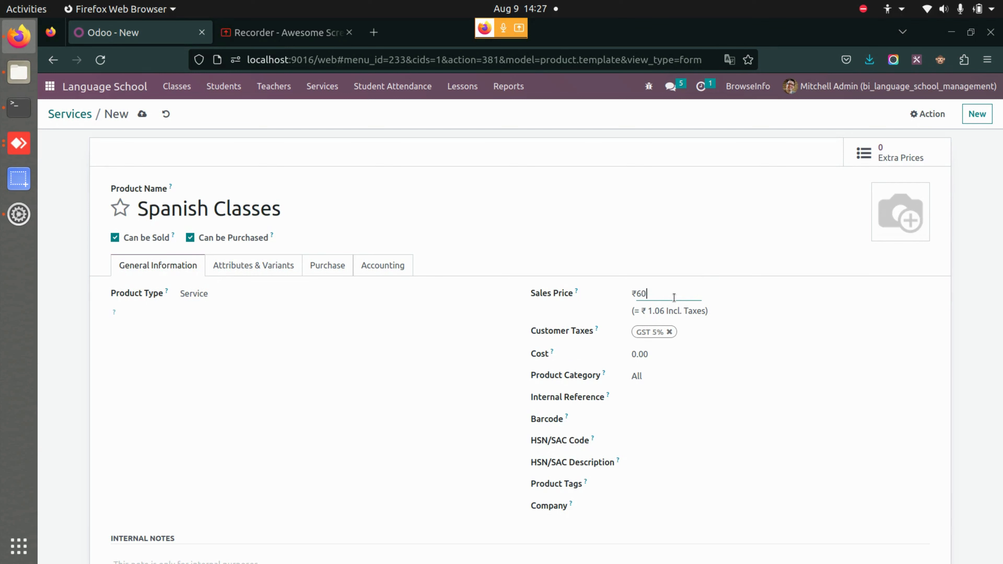
{"action": "left_click", "coordinate": [144, 117]}
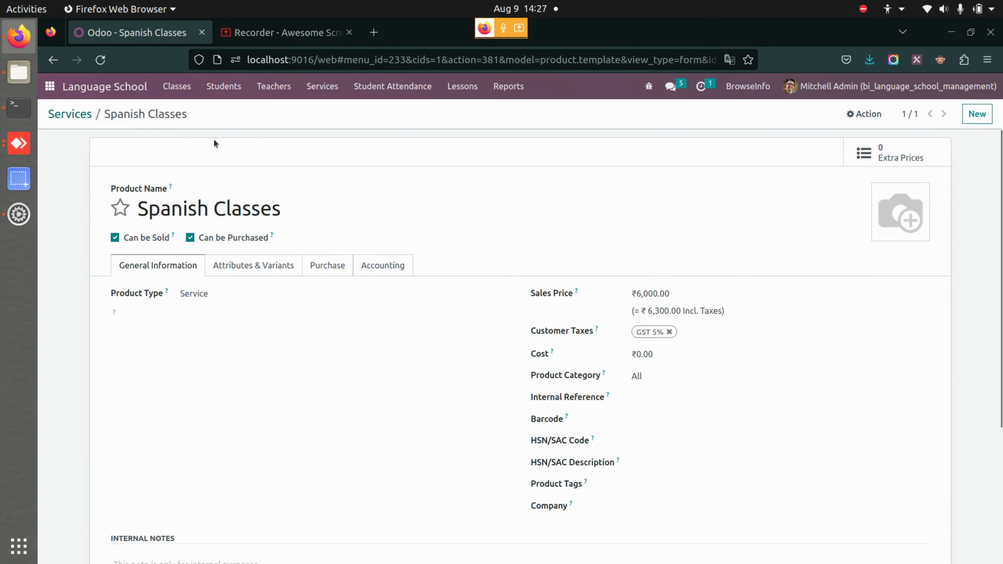
- Reopen the class "Spanish Class - Alphabets", assign the Spanish Classes service to it and save
{"action": "left_click", "coordinate": [71, 115]}
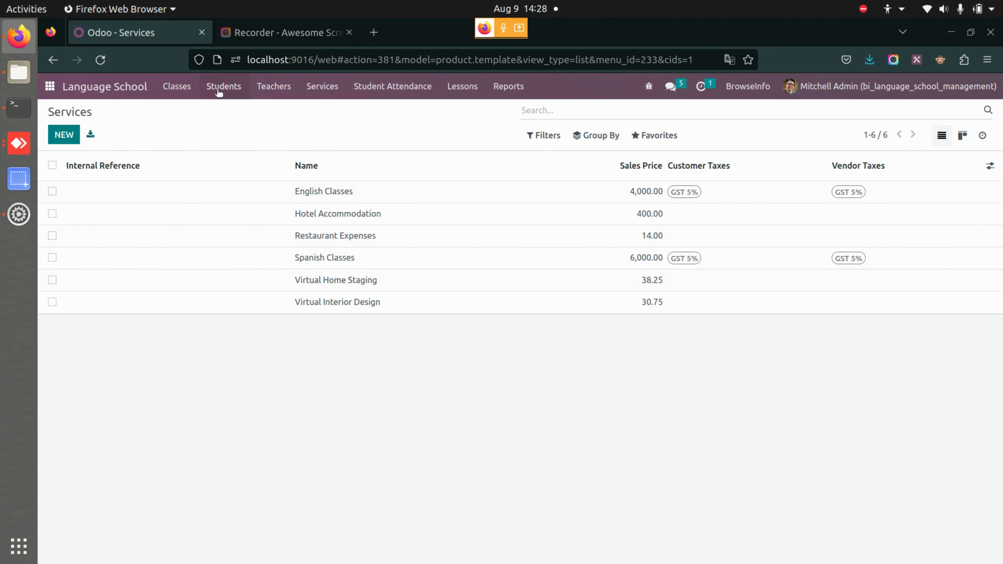
{"action": "left_click", "coordinate": [182, 87]}
{"action": "left_click", "coordinate": [138, 209]}
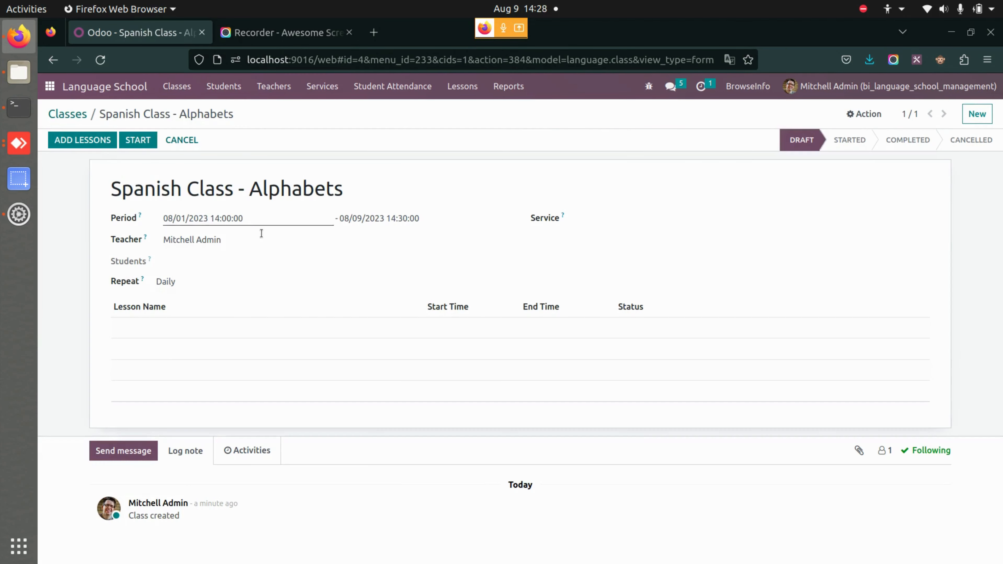
{"action": "left_click", "coordinate": [653, 220]}
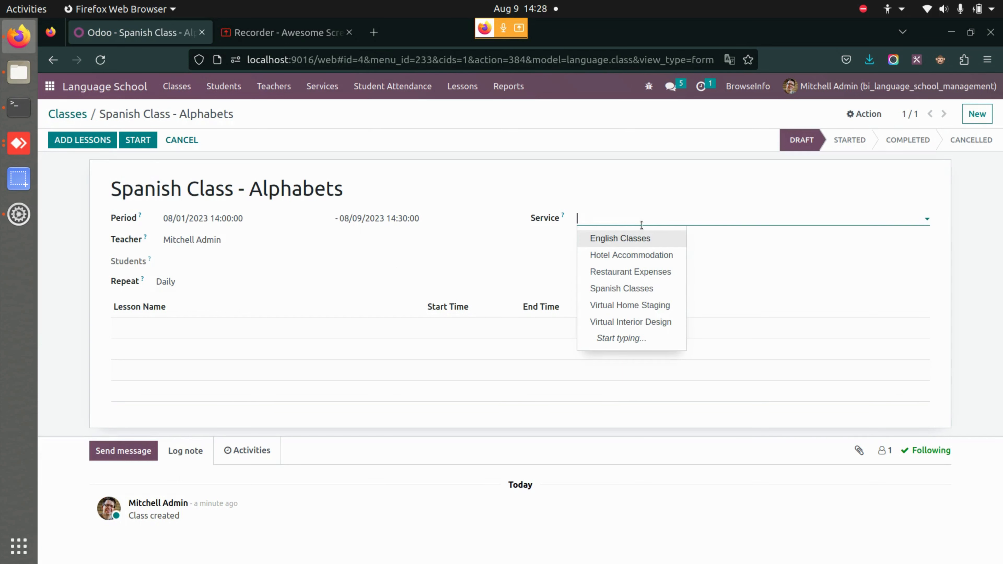
{"action": "left_click", "coordinate": [629, 291]}
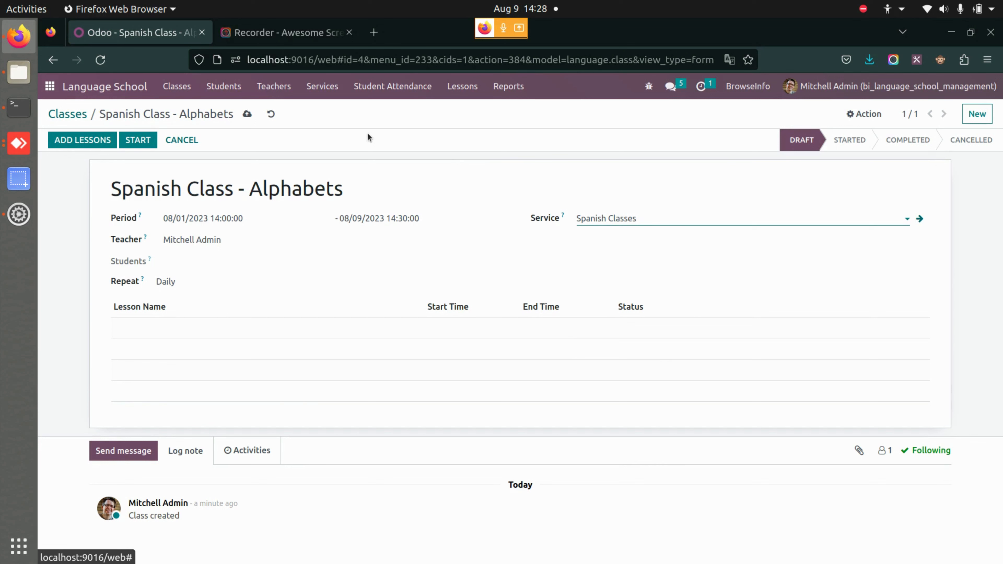
{"action": "left_click", "coordinate": [248, 114]}
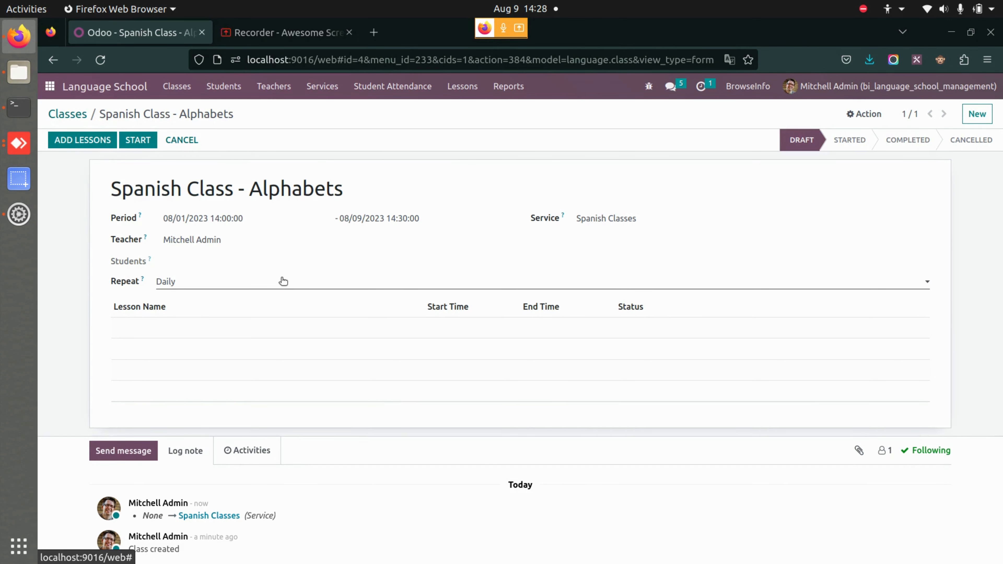
- Set the class to repeat weekly on Friday
{"action": "left_click", "coordinate": [283, 281]}
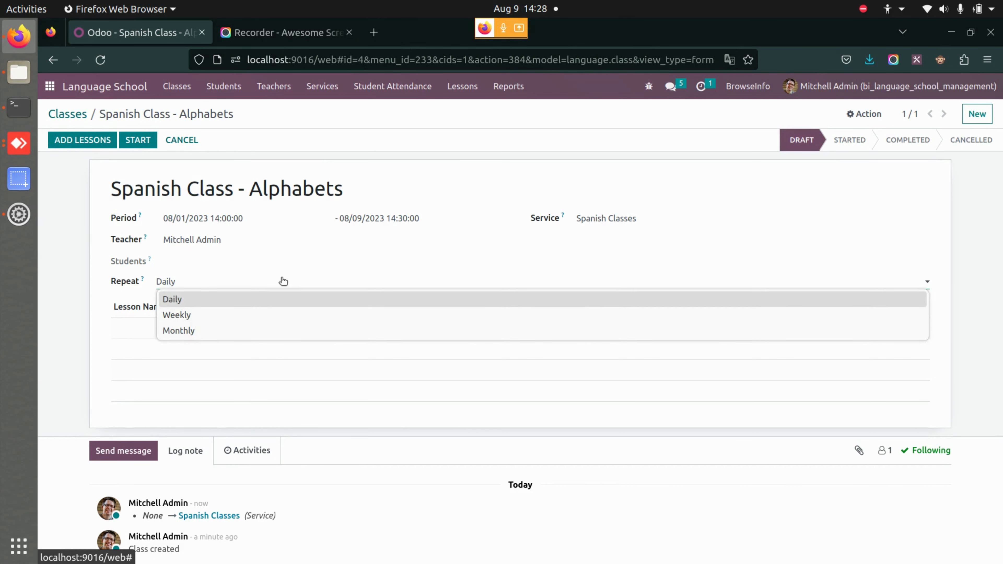
{"action": "left_click", "coordinate": [279, 319]}
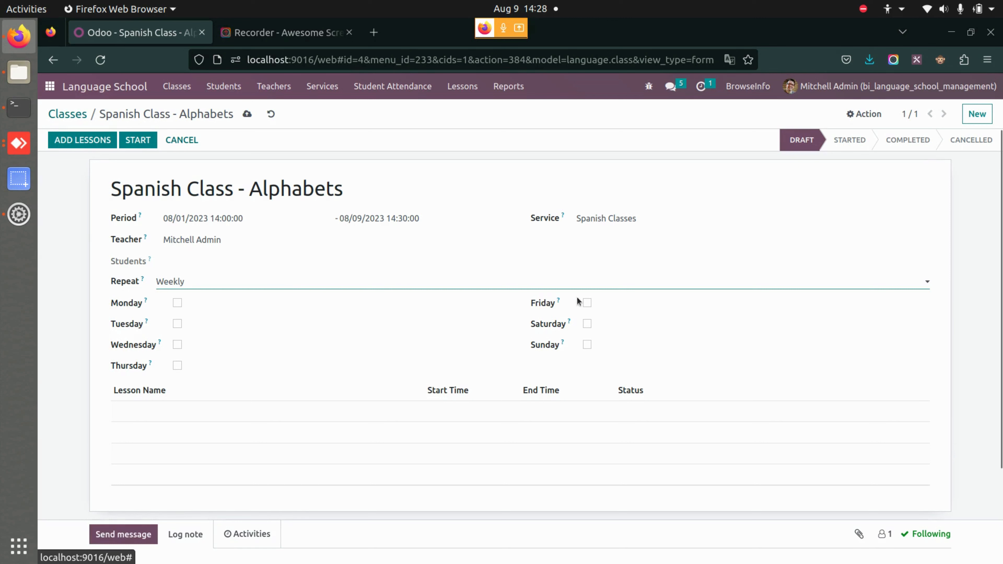
{"action": "left_click", "coordinate": [585, 304]}
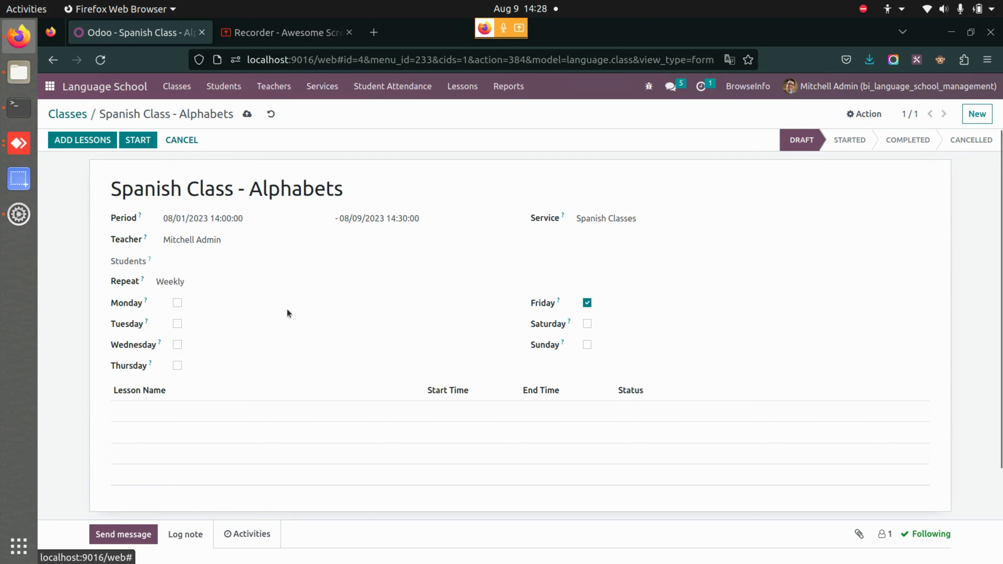
- Set the class's repetition back to Daily and save the class
{"action": "left_click", "coordinate": [194, 283]}
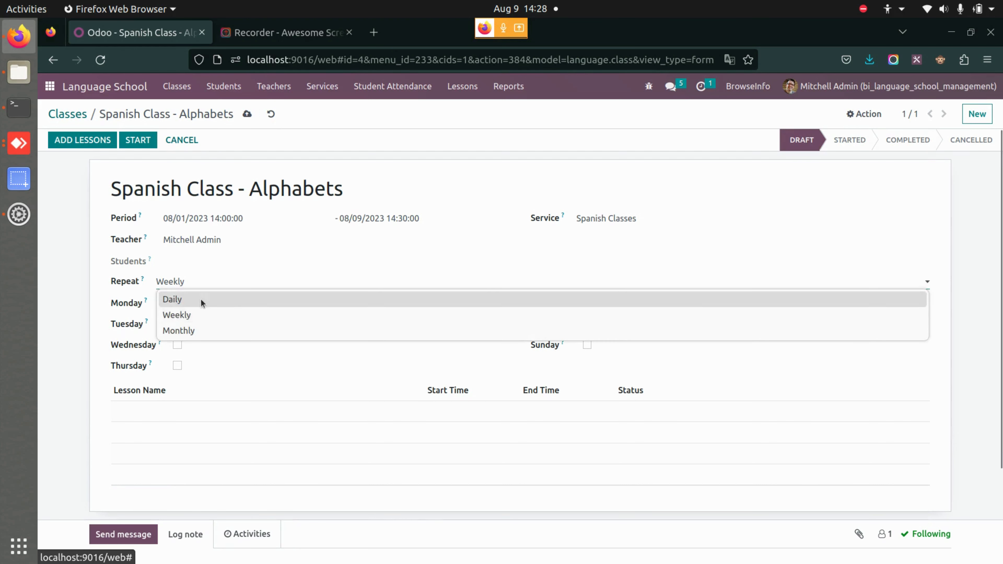
{"action": "left_click", "coordinate": [199, 297]}
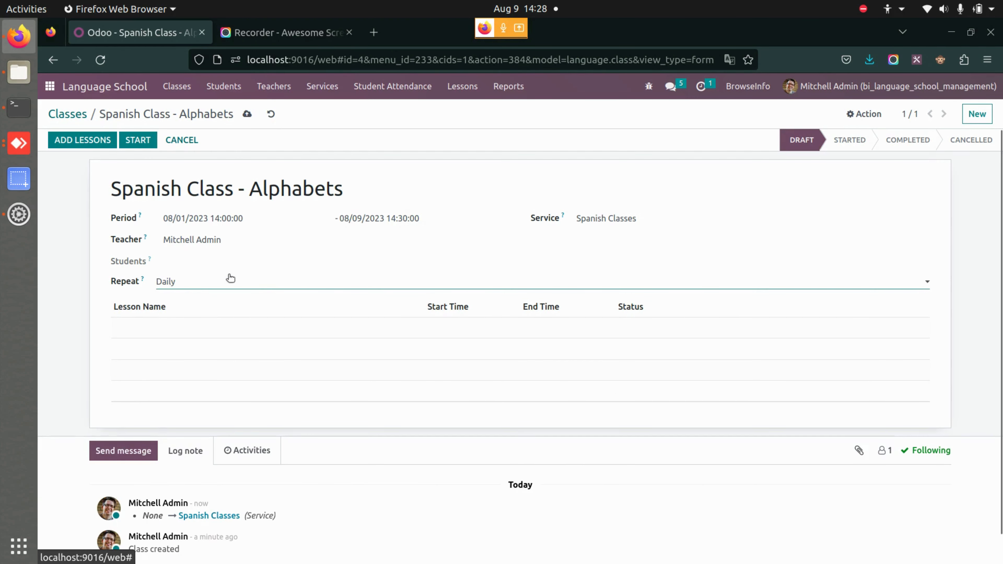
{"action": "left_click", "coordinate": [248, 114]}
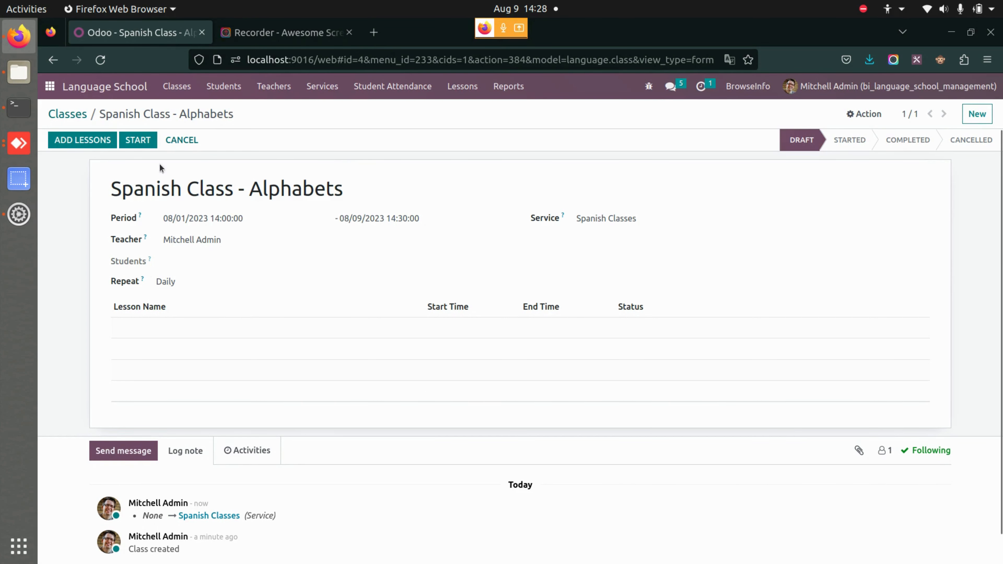
- Open the Add Lessons form for the class and try to add the lesson without selecting a student
{"action": "left_click", "coordinate": [81, 143]}
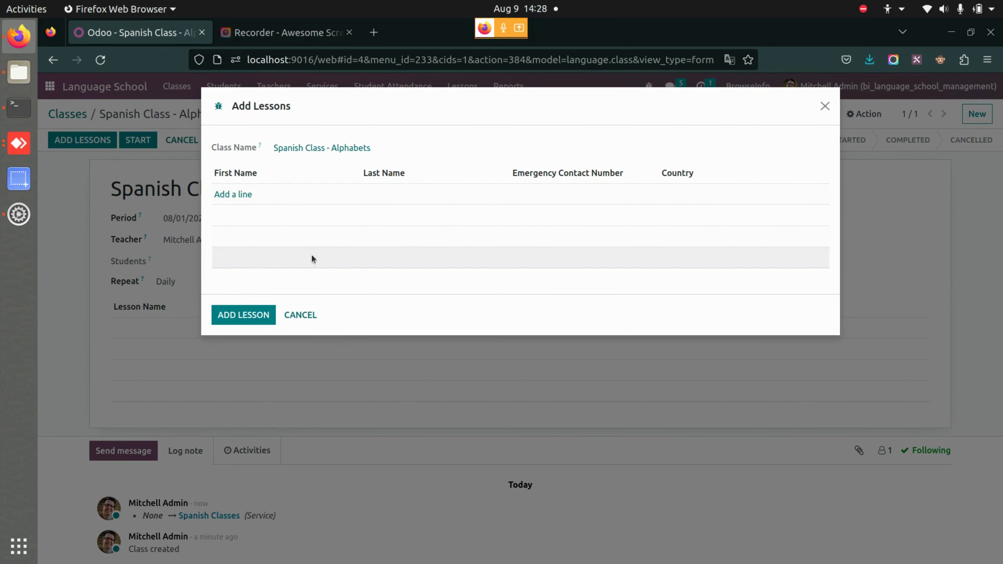
{"action": "left_click", "coordinate": [253, 319]}
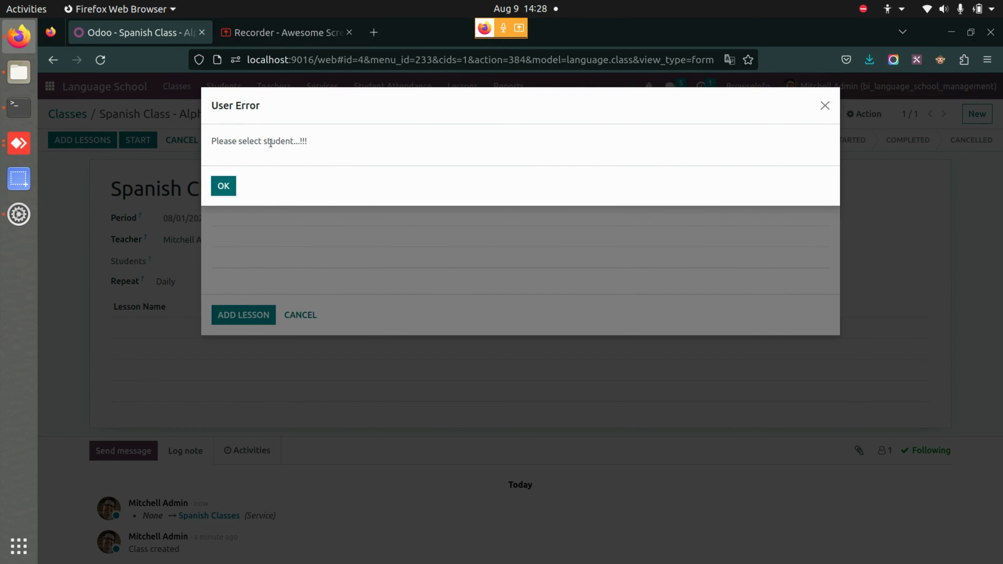
{"action": "left_click", "coordinate": [223, 186]}
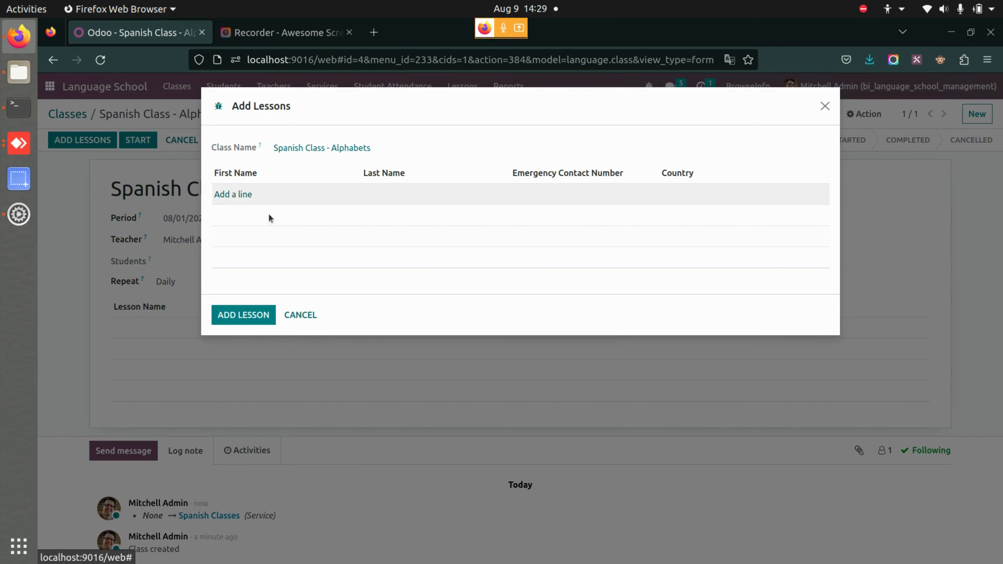
- Create a male student with a first name in the Add Lessons form, then add the daily lessons for that student
{"action": "left_click", "coordinate": [237, 195]}
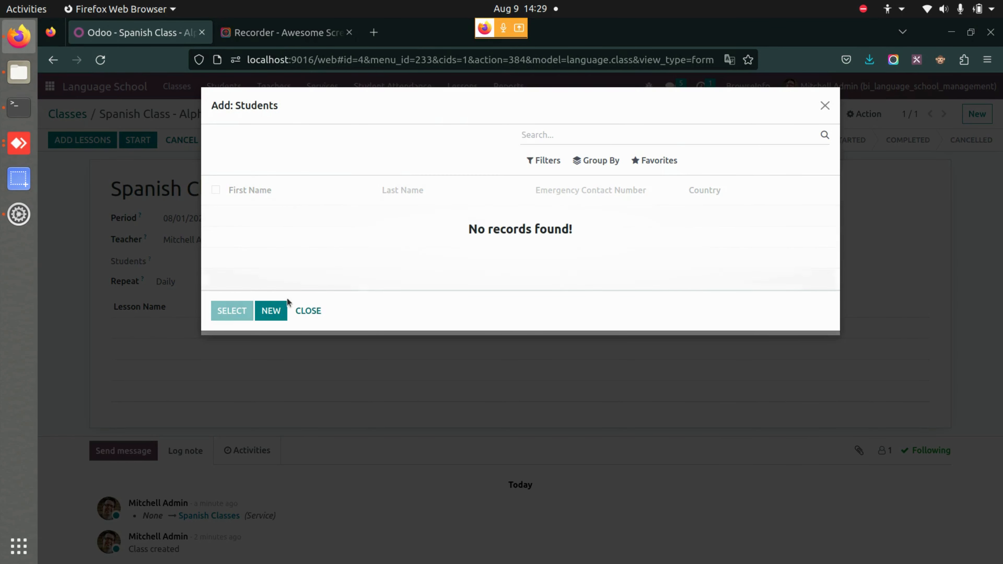
{"action": "left_click", "coordinate": [275, 311]}
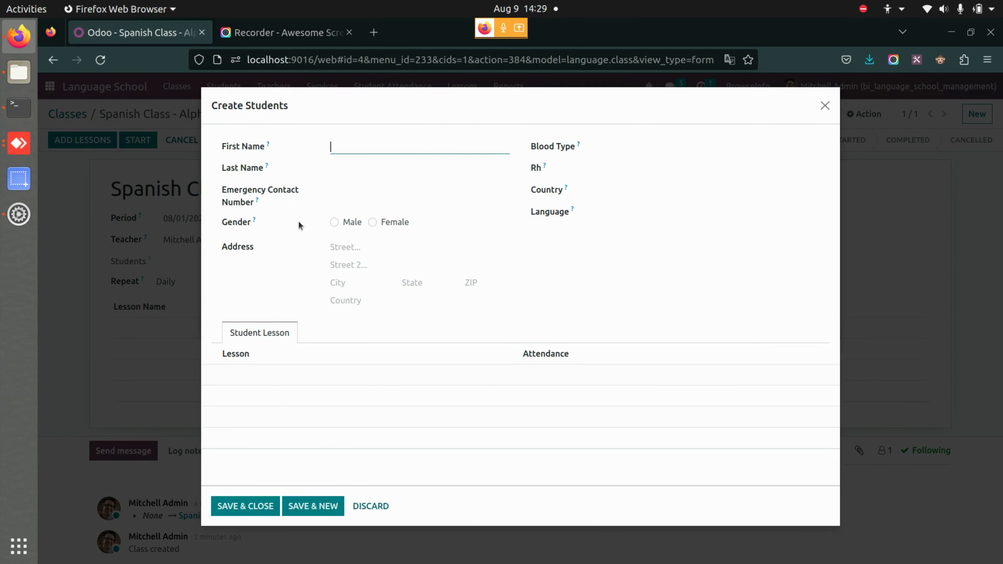
{"action": "type", "text": "John"}
{"action": "left_click", "coordinate": [374, 223]}
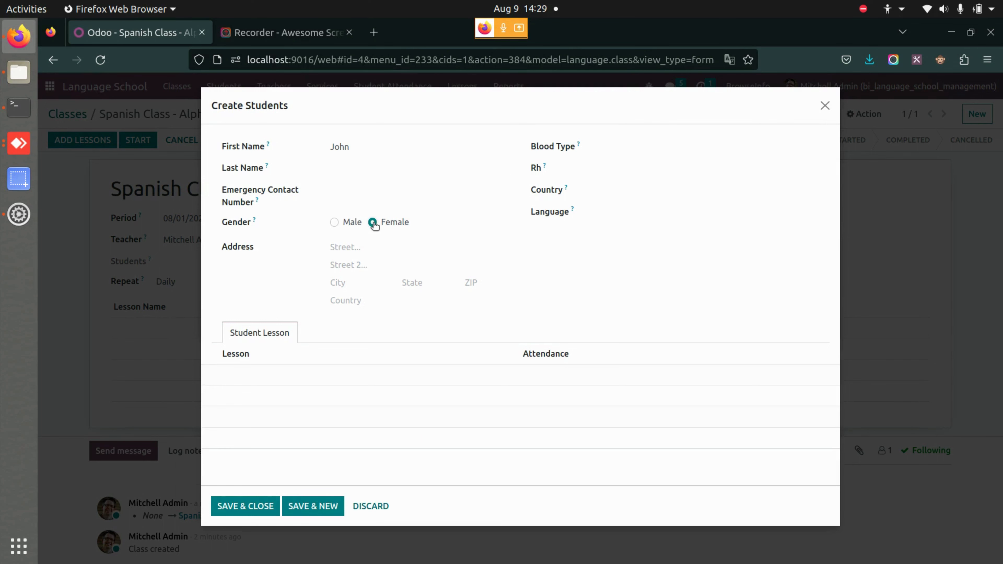
{"action": "left_click", "coordinate": [334, 224]}
{"action": "left_click", "coordinate": [262, 506]}
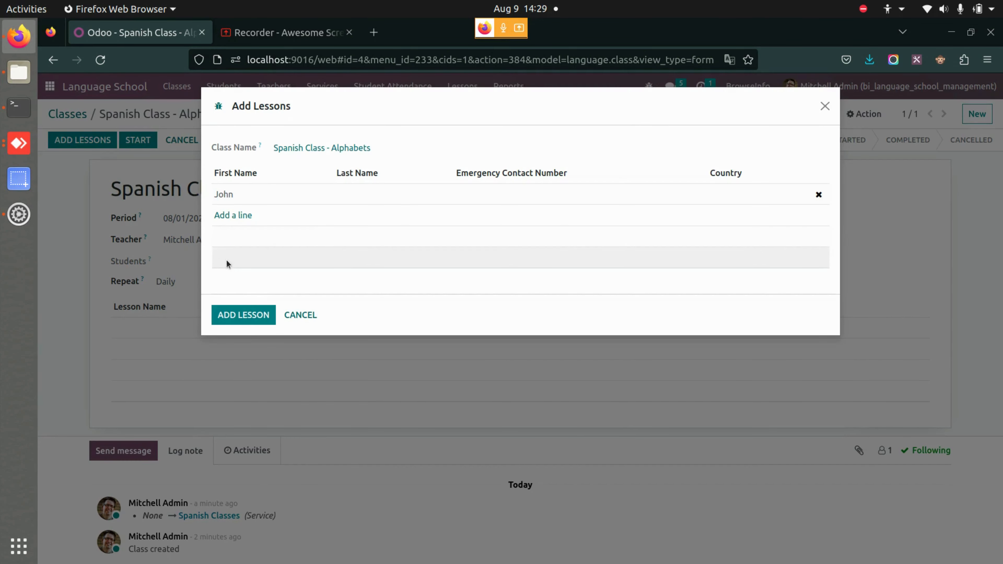
{"action": "left_click", "coordinate": [267, 315]}
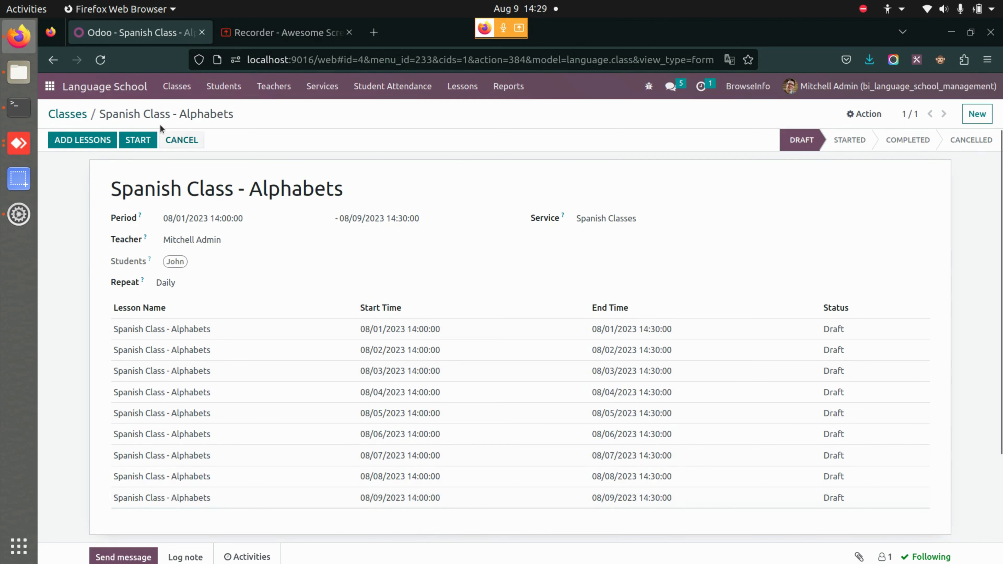
- Add lessons to the class again for a newly created female student, entering her first name and gender
{"action": "left_click", "coordinate": [105, 140]}
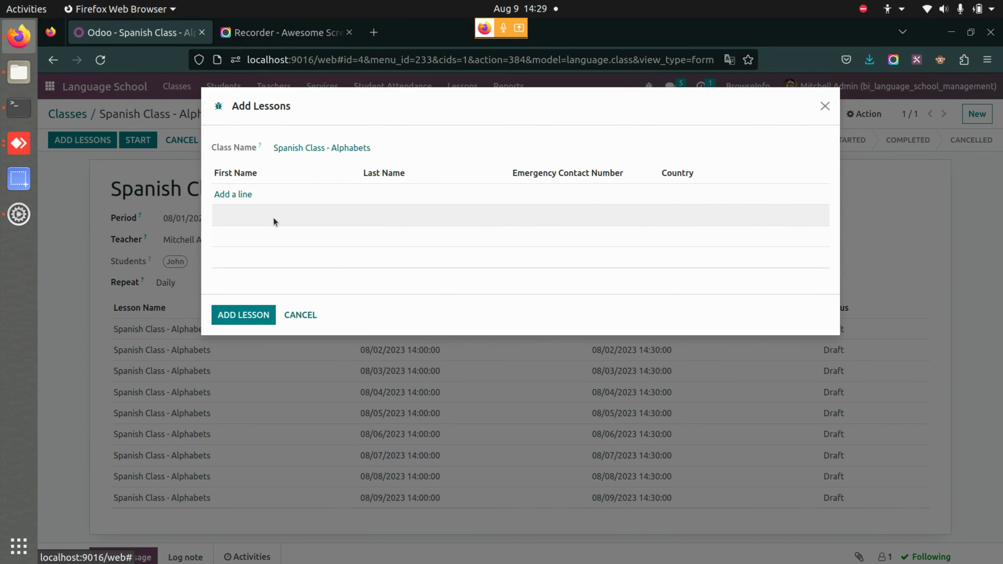
{"action": "left_click", "coordinate": [237, 195]}
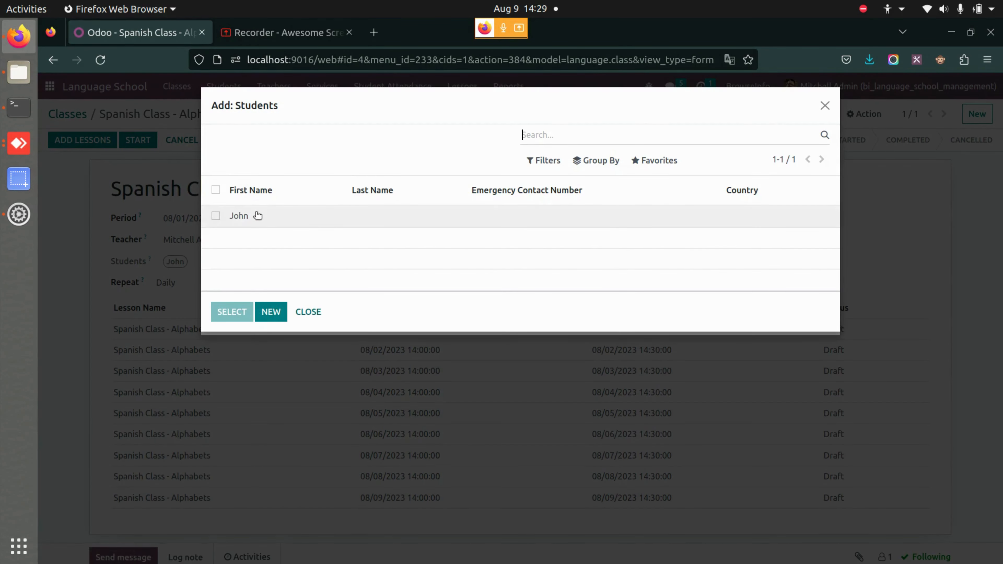
{"action": "left_click", "coordinate": [271, 312]}
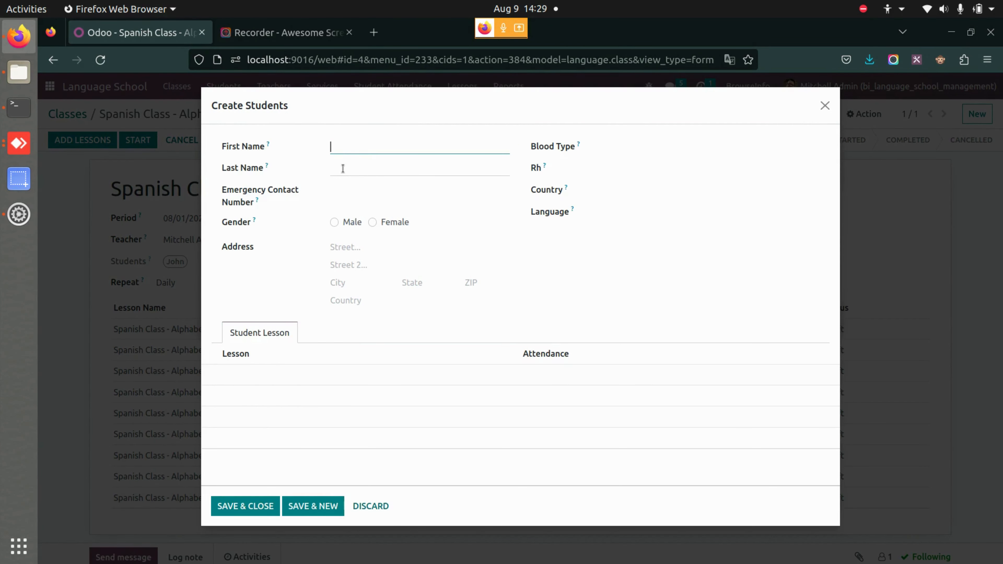
{"action": "left_click", "coordinate": [375, 226]}
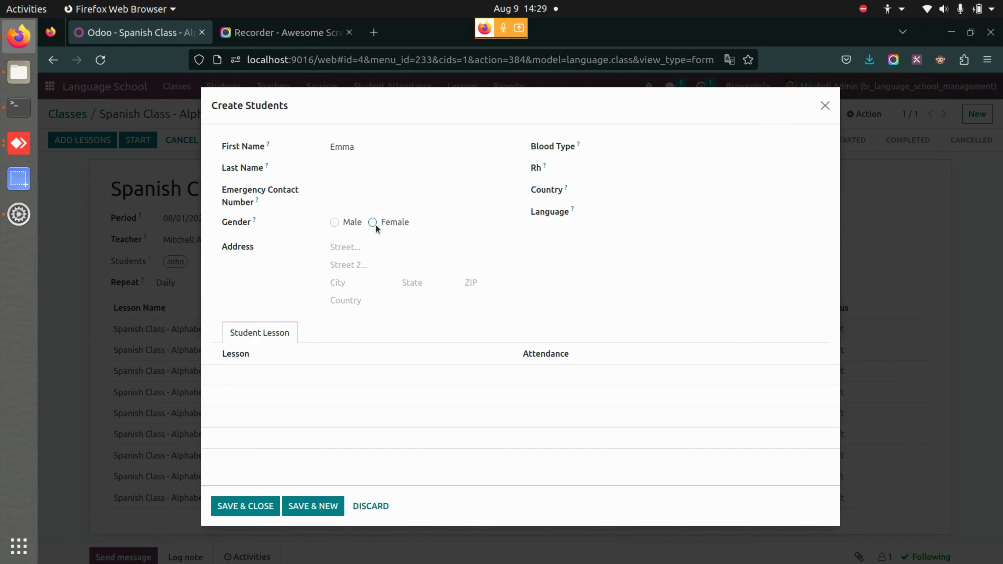
{"action": "left_click", "coordinate": [257, 514]}
{"action": "left_click", "coordinate": [242, 321]}
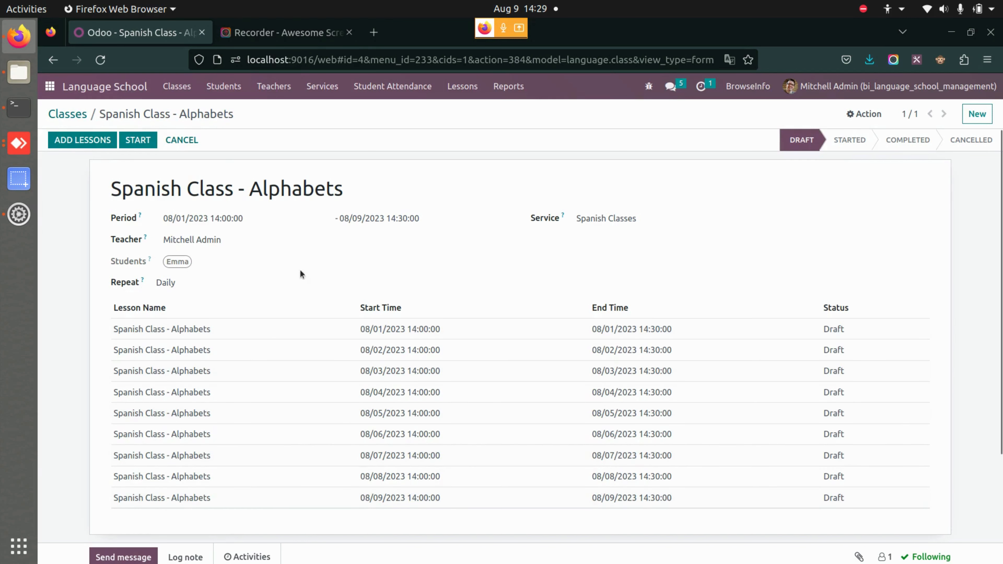
- Look through the classes overview and lessons list, and examine the 08/01/2023 lesson of the Spanish Class - Alphabets
{"action": "left_click", "coordinate": [68, 114]}
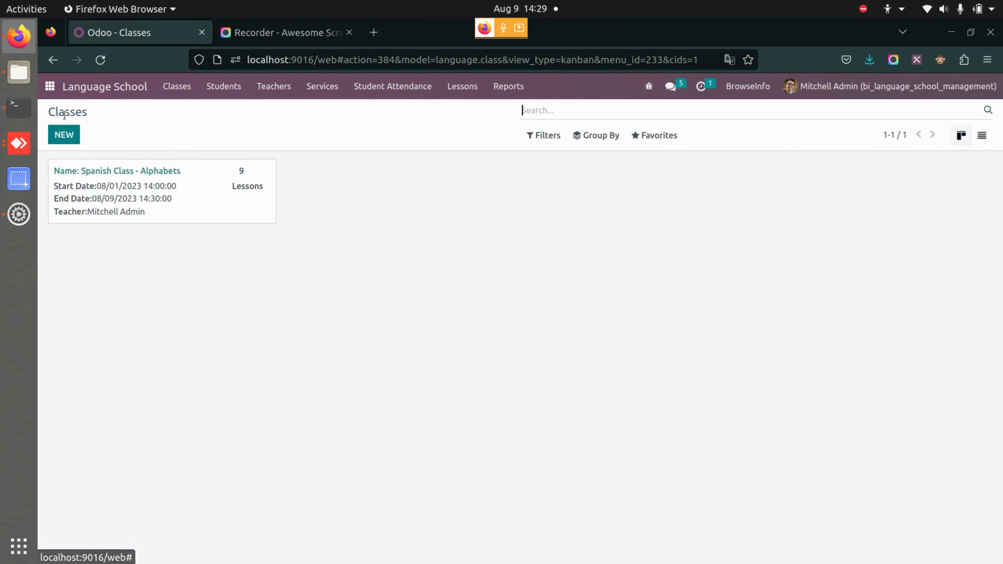
{"action": "left_click", "coordinate": [459, 90]}
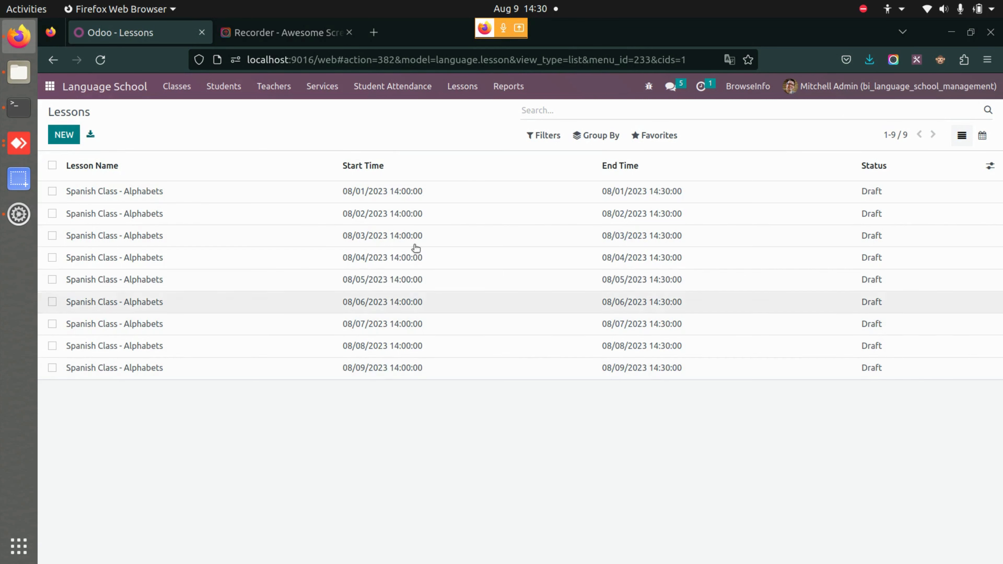
{"action": "left_click", "coordinate": [416, 202]}
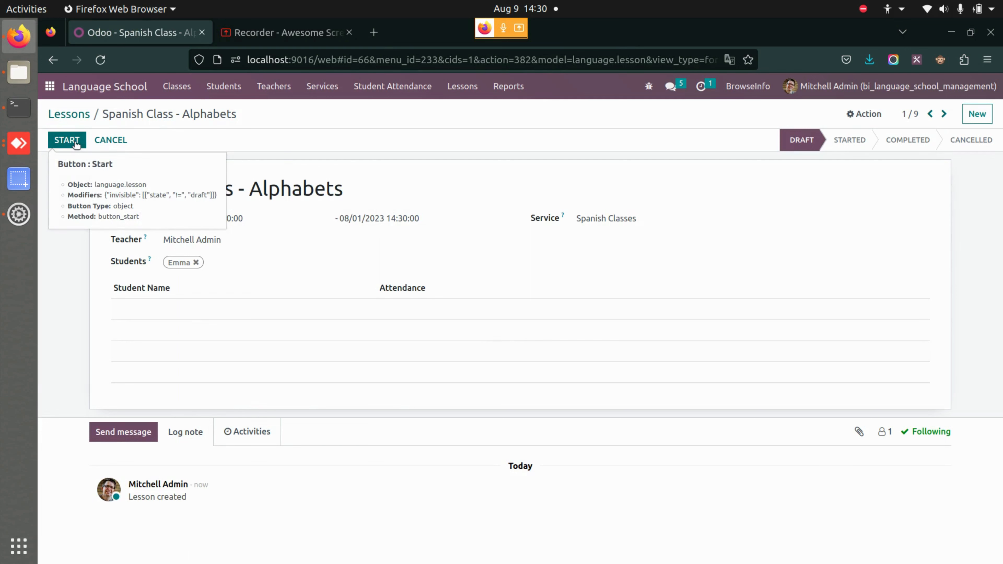
{"action": "left_click", "coordinate": [68, 114]}
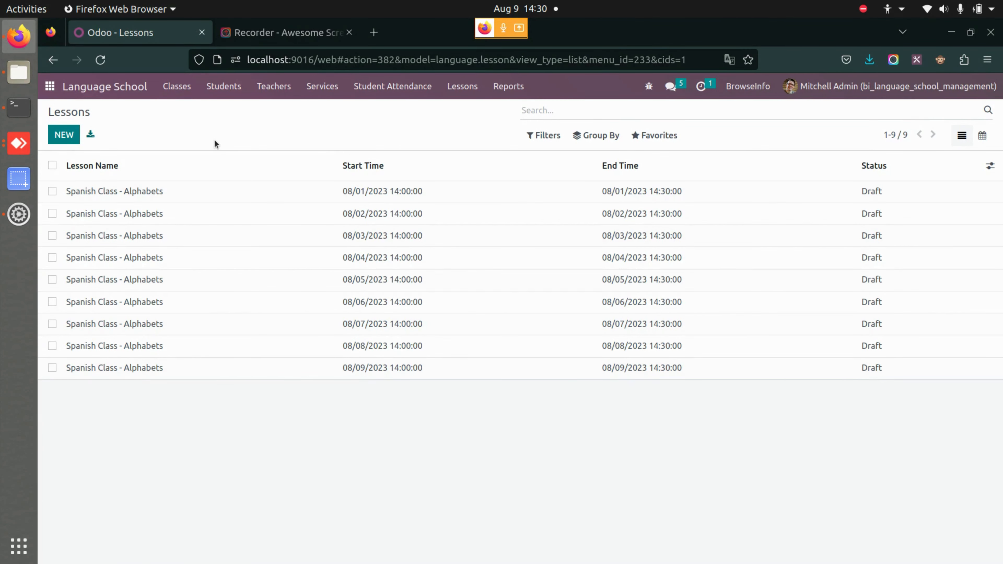
- Create a new lesson named "Extra Class" with its period starting and ending on 08/09/2023 at 14:30
{"action": "left_click", "coordinate": [64, 135]}
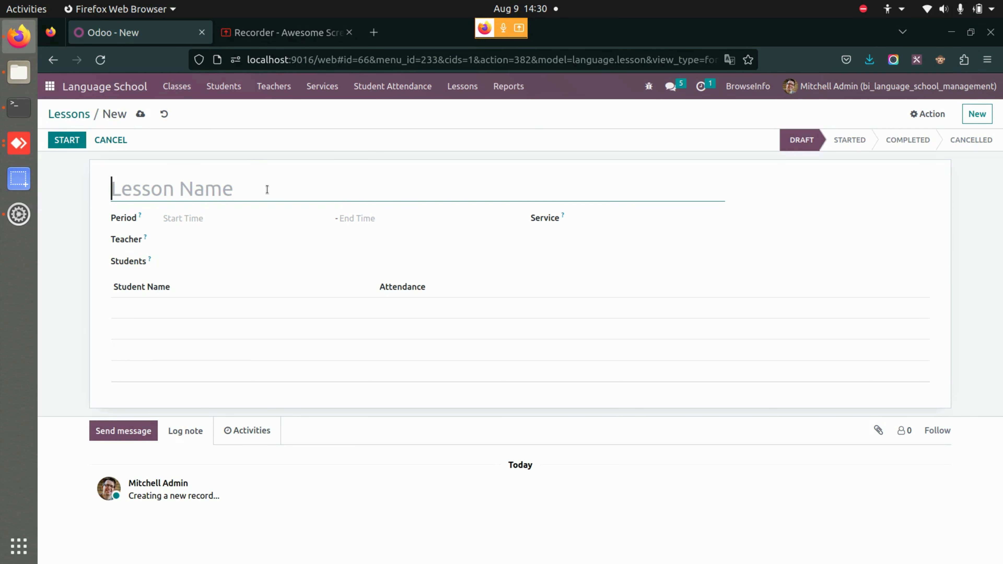
{"action": "type", "text": "Extra Class"}
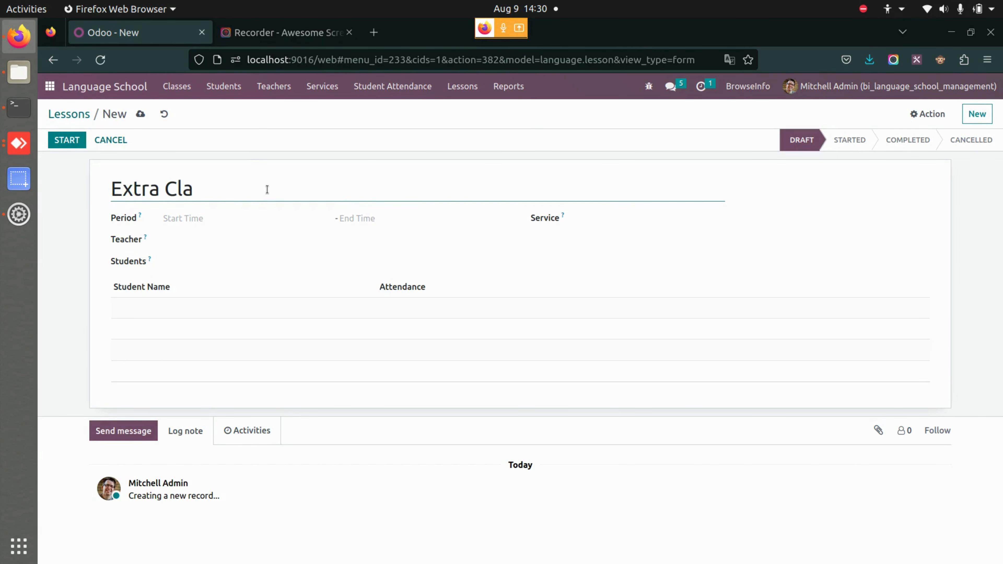
{"action": "left_click", "coordinate": [240, 217]}
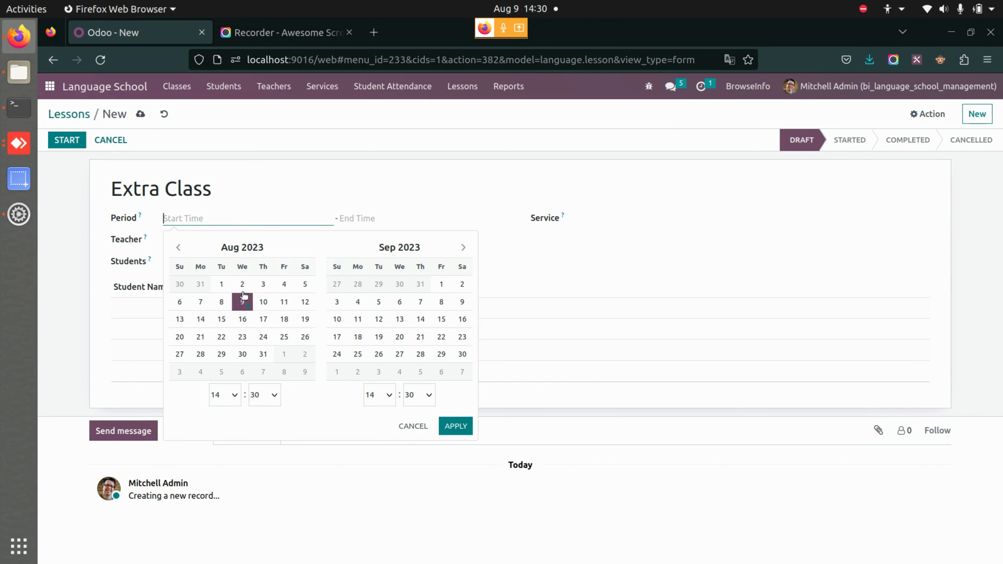
{"action": "left_click", "coordinate": [246, 305]}
{"action": "left_click", "coordinate": [236, 307]}
{"action": "left_click", "coordinate": [444, 427]}
- Assign the administrator as teacher and the female student to the Extra Class lesson, and save it
{"action": "left_click", "coordinate": [227, 238]}
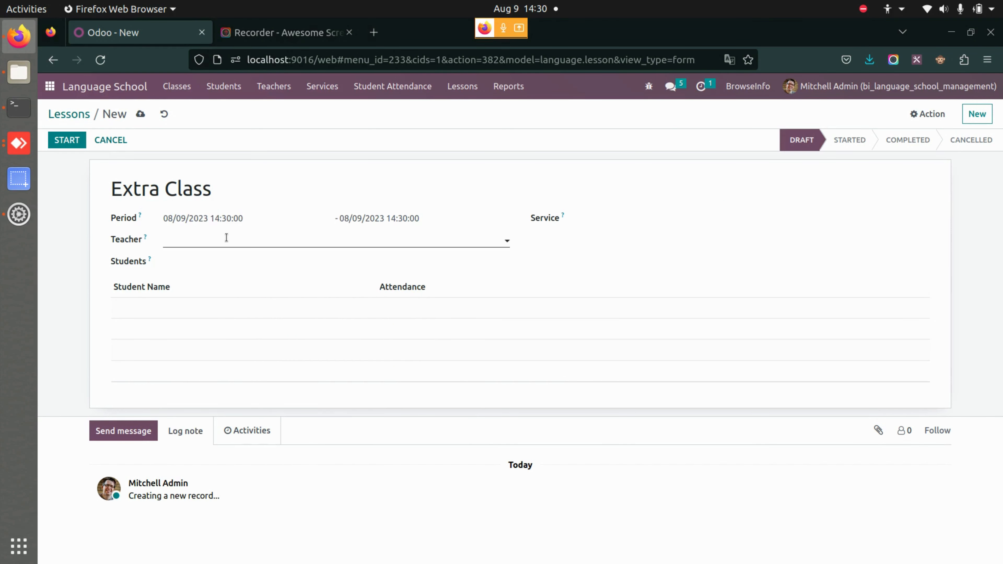
{"action": "type", "text": "mi"}
{"action": "left_click", "coordinate": [213, 260]}
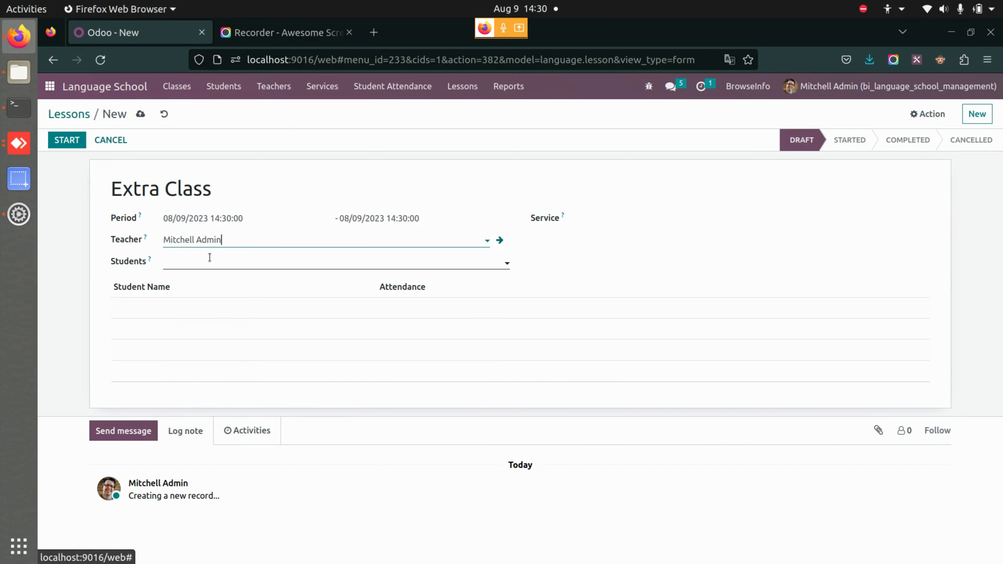
{"action": "left_click", "coordinate": [191, 256]}
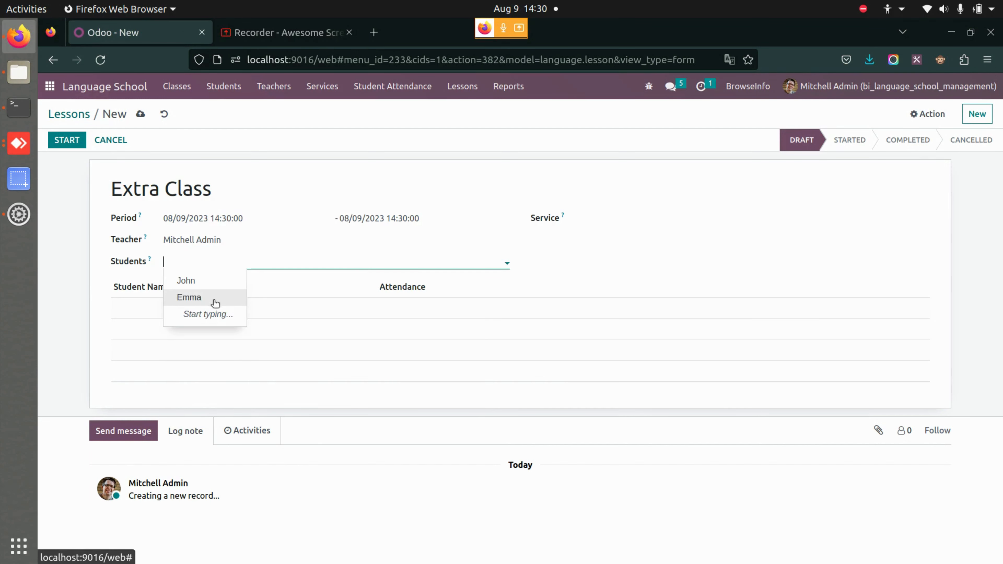
{"action": "left_click", "coordinate": [188, 297]}
{"action": "left_click", "coordinate": [141, 114]}
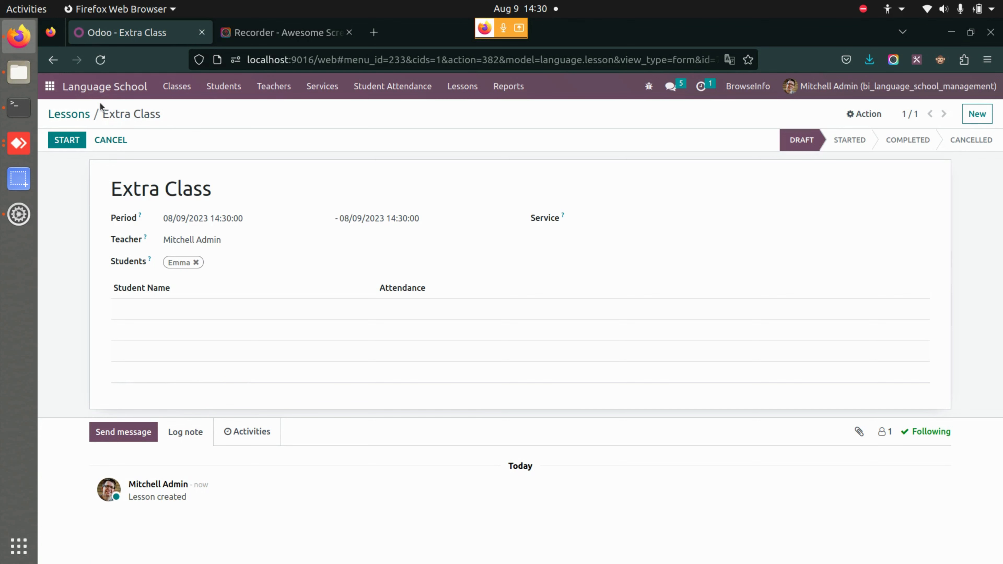
- Compare the lessons list with the lesson count on the class's card in the classes overview
{"action": "left_click", "coordinate": [69, 120]}
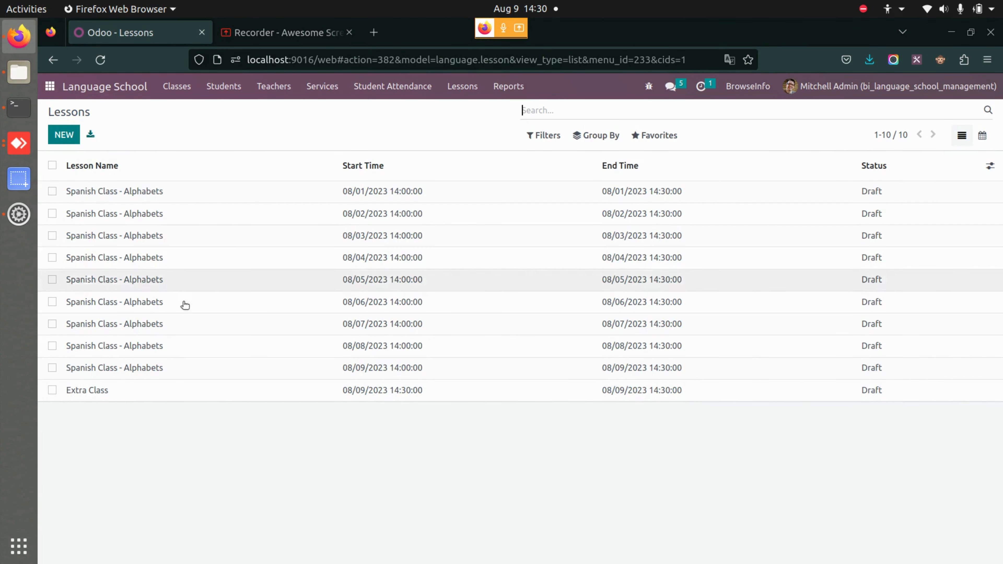
{"action": "left_click", "coordinate": [177, 86]}
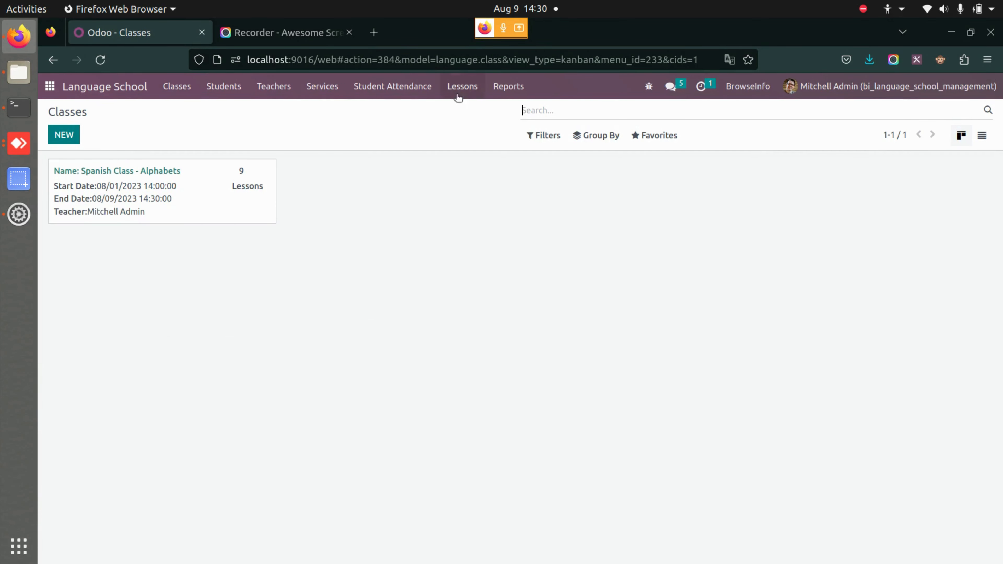
{"action": "left_click", "coordinate": [462, 86]}
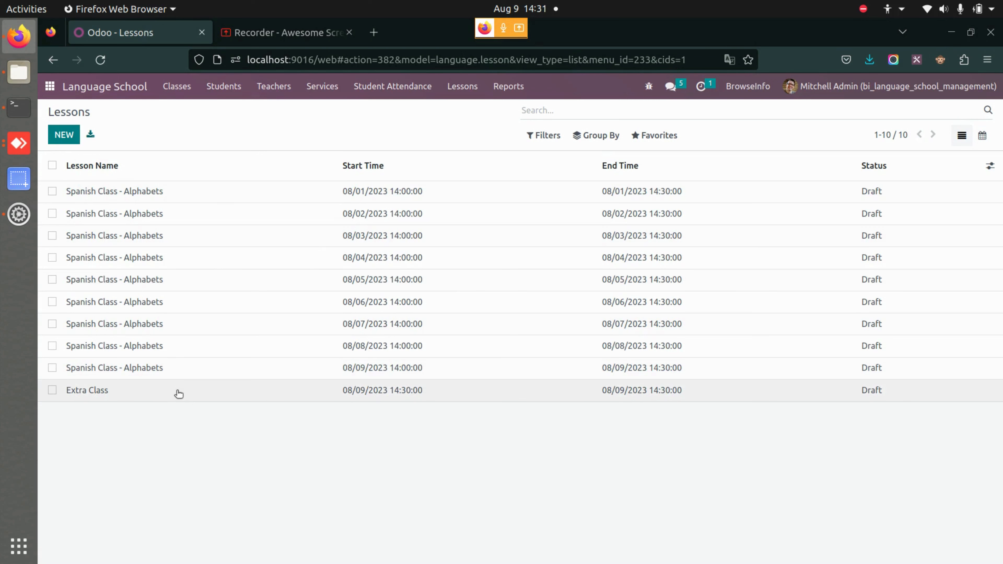
- Reopen the Extra Class lesson, add the male student as well, assign the Spanish Classes service and save the lesson
{"action": "left_click", "coordinate": [185, 391]}
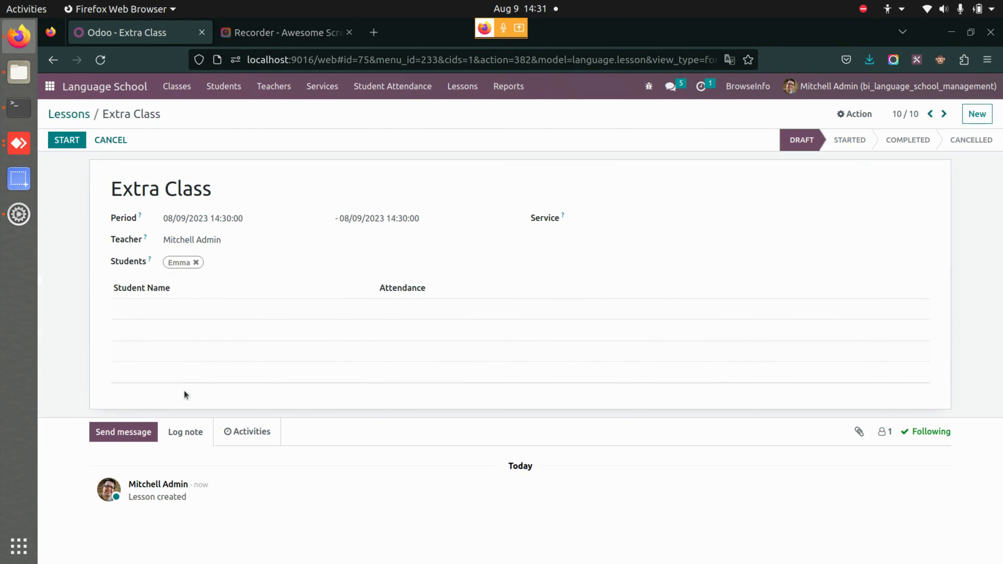
{"action": "left_click", "coordinate": [242, 267]}
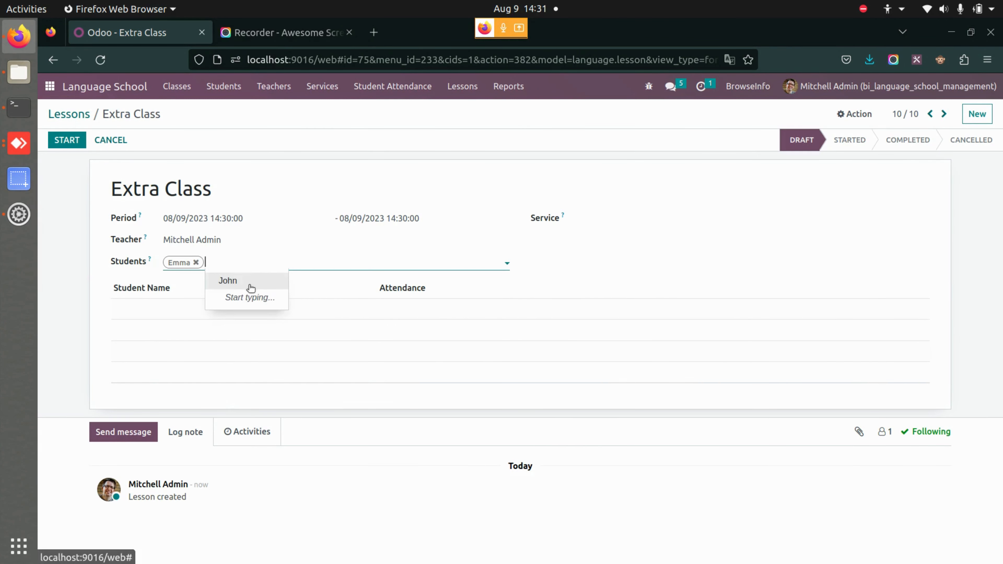
{"action": "left_click", "coordinate": [218, 283]}
{"action": "left_click", "coordinate": [166, 113]}
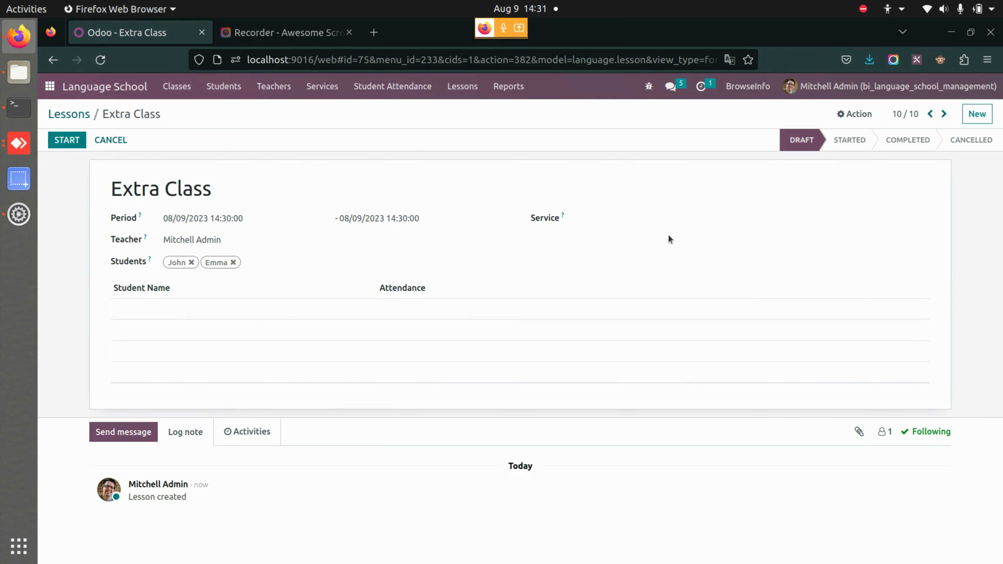
{"action": "left_click", "coordinate": [681, 220]}
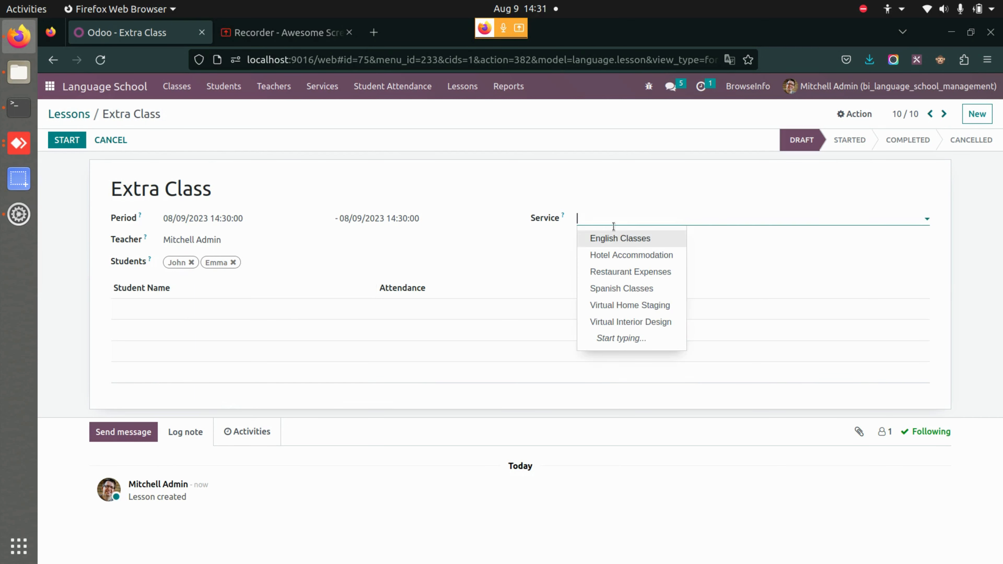
{"action": "left_click", "coordinate": [631, 289]}
{"action": "left_click", "coordinate": [176, 113]}
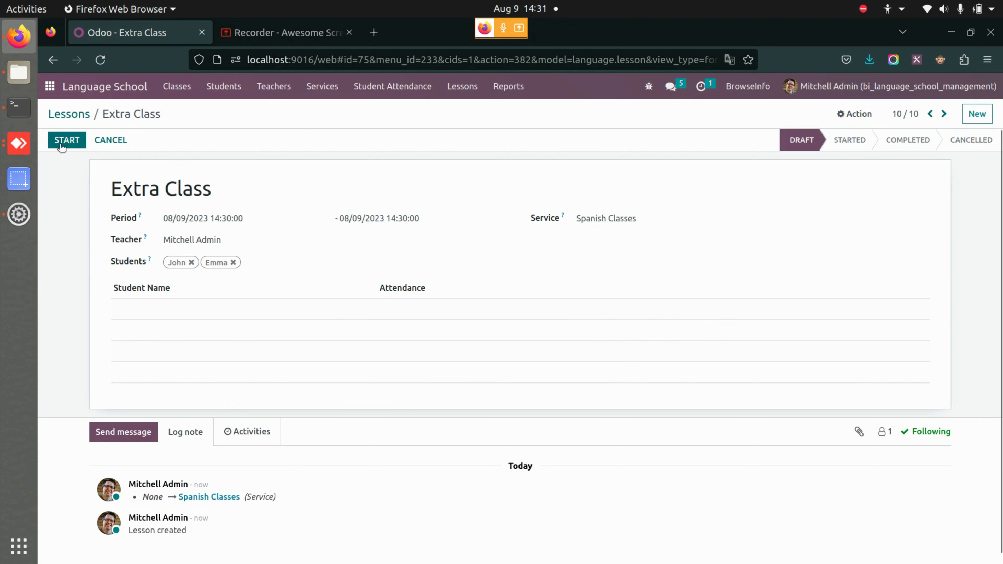
- Look over the lessons, classes and students lists, view a blank student form, and open the teachers overview
{"action": "left_click", "coordinate": [75, 119]}
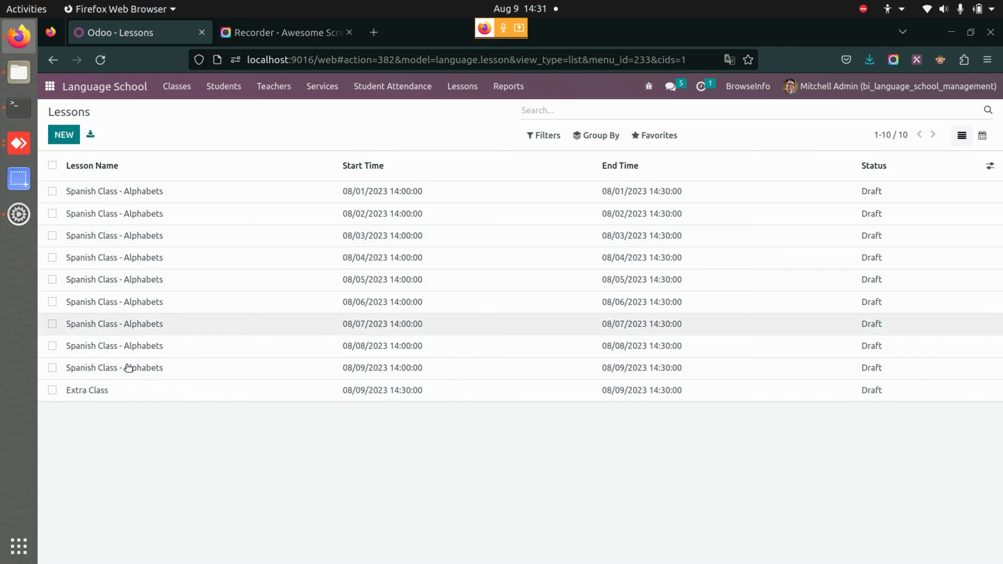
{"action": "left_click", "coordinate": [177, 86]}
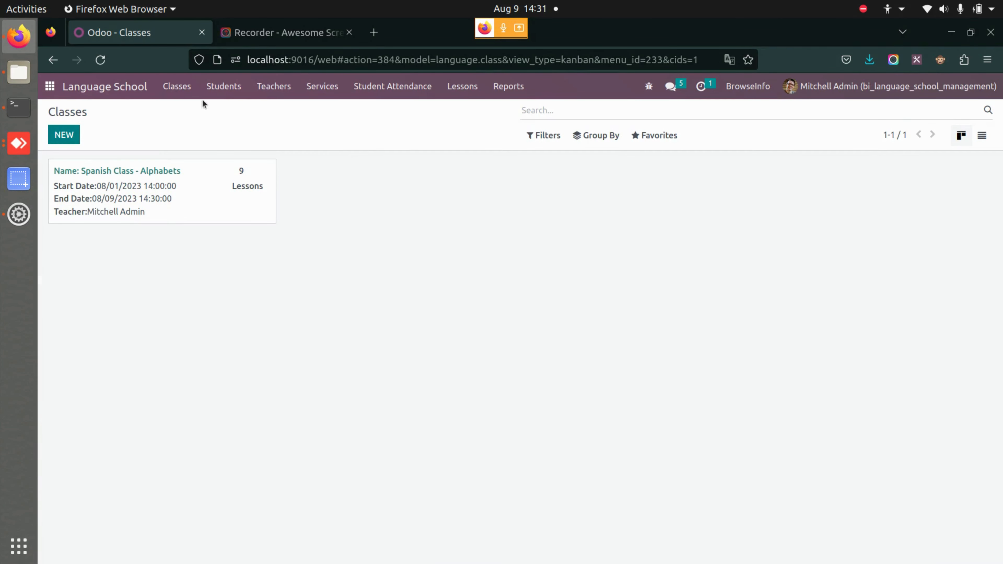
{"action": "left_click", "coordinate": [224, 86]}
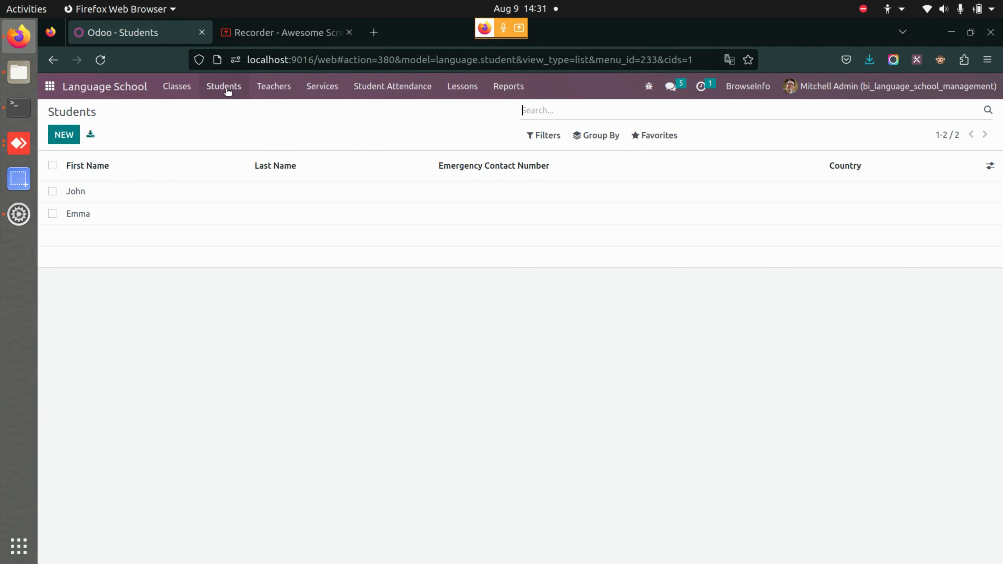
{"action": "left_click", "coordinate": [56, 133]}
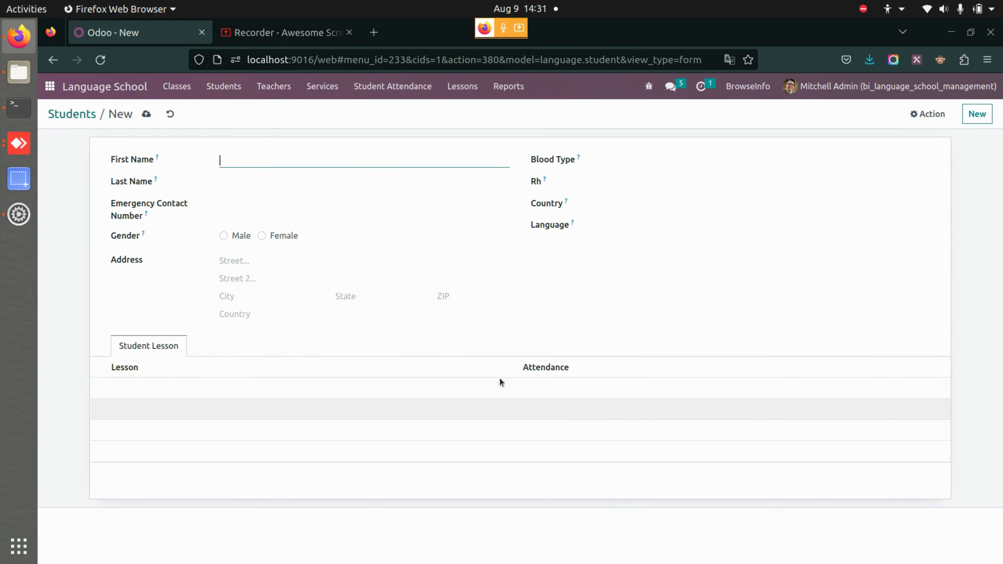
{"action": "left_click", "coordinate": [80, 117]}
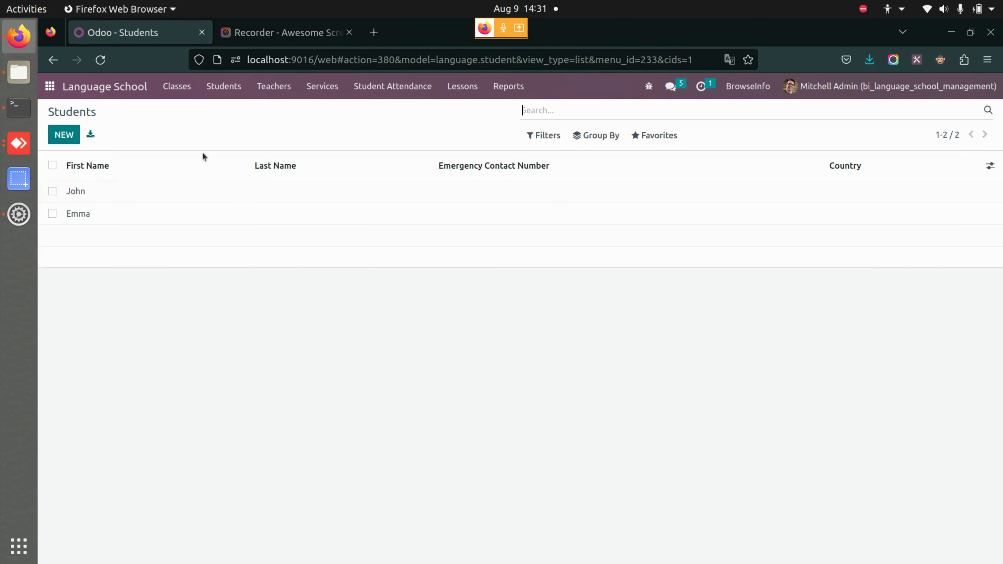
{"action": "left_click", "coordinate": [273, 85]}
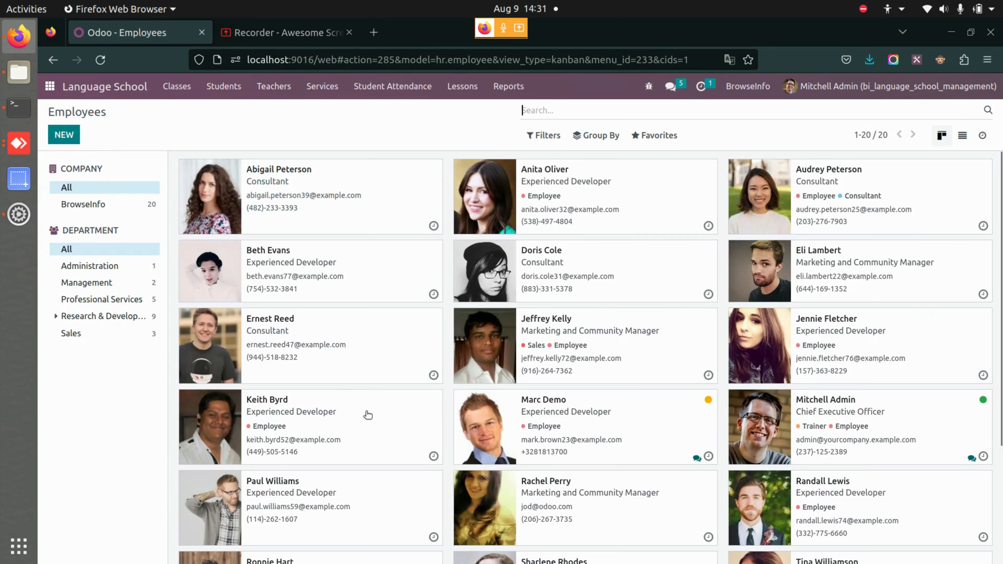
- Look over the teachers overview and a blank employee form's work, private and HR settings sections, then return to the overview
{"action": "scroll", "coordinate": [367, 414], "scroll_direction": "down", "scroll_amount": 3}
{"action": "scroll", "coordinate": [367, 414], "scroll_direction": "up", "scroll_amount": 3}
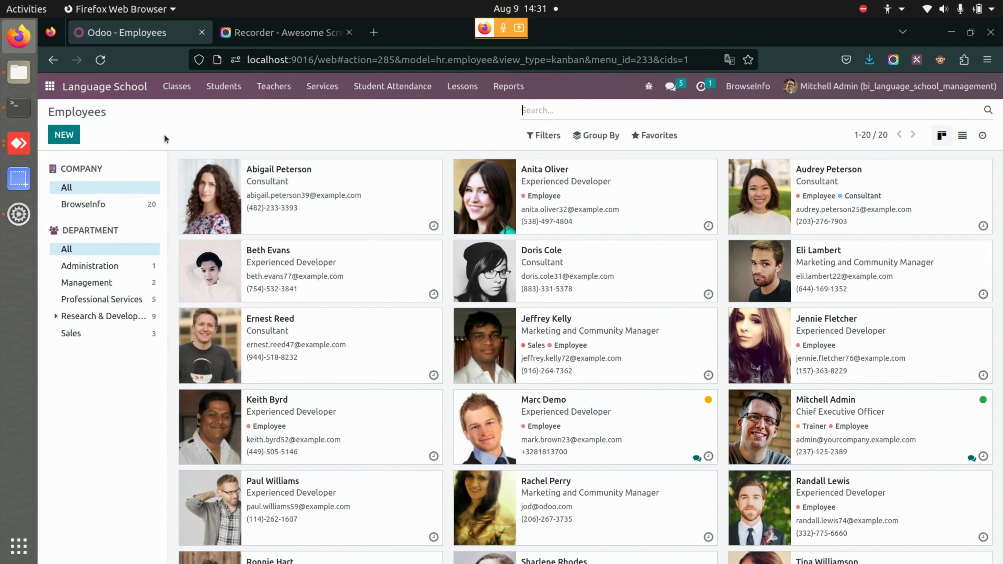
{"action": "left_click", "coordinate": [64, 134]}
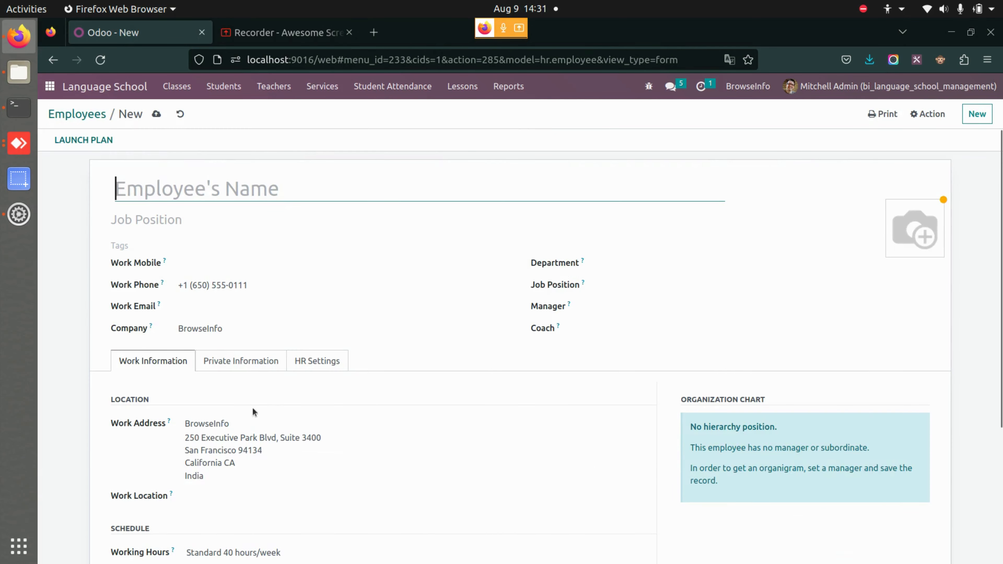
{"action": "scroll", "coordinate": [270, 408], "scroll_direction": "down", "scroll_amount": 5}
{"action": "scroll", "coordinate": [269, 409], "scroll_direction": "up", "scroll_amount": 5}
{"action": "scroll", "coordinate": [245, 368], "scroll_direction": "down", "scroll_amount": 5}
{"action": "scroll", "coordinate": [241, 358], "scroll_direction": "up", "scroll_amount": 5}
{"action": "scroll", "coordinate": [384, 320], "scroll_direction": "down", "scroll_amount": 3}
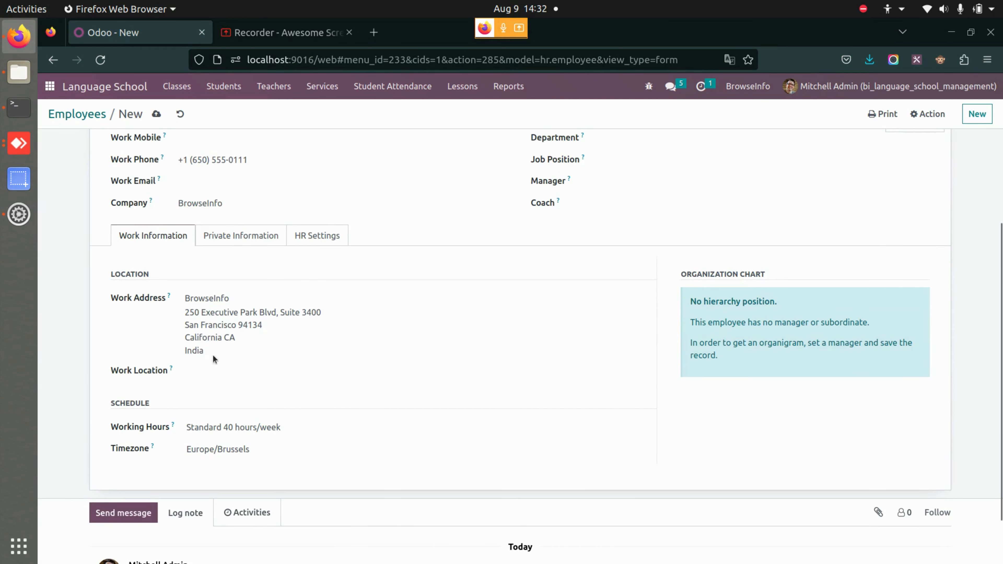
{"action": "left_click", "coordinate": [253, 235]}
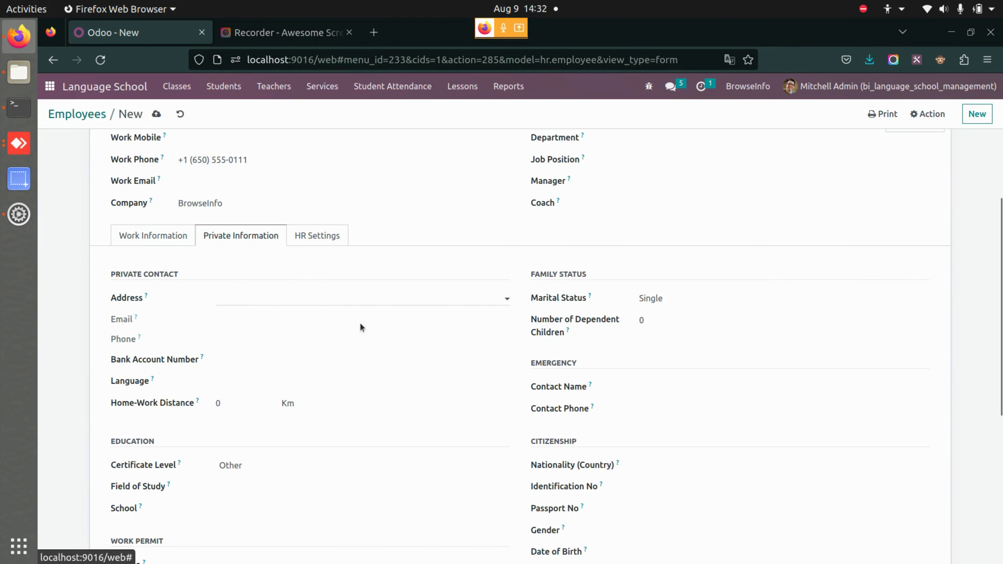
{"action": "left_click", "coordinate": [329, 239]}
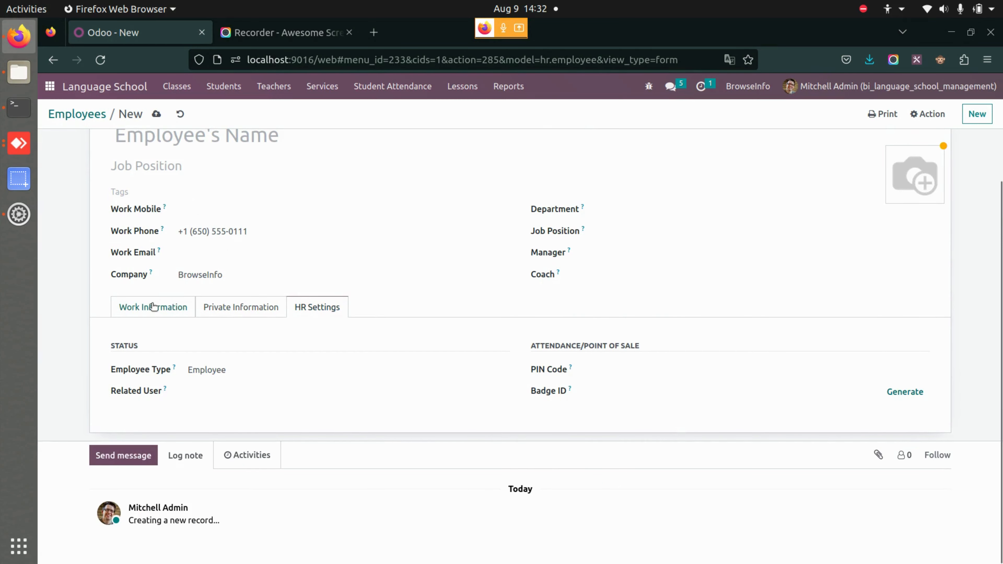
{"action": "left_click", "coordinate": [154, 307]}
{"action": "scroll", "coordinate": [181, 199], "scroll_direction": "up", "scroll_amount": 2}
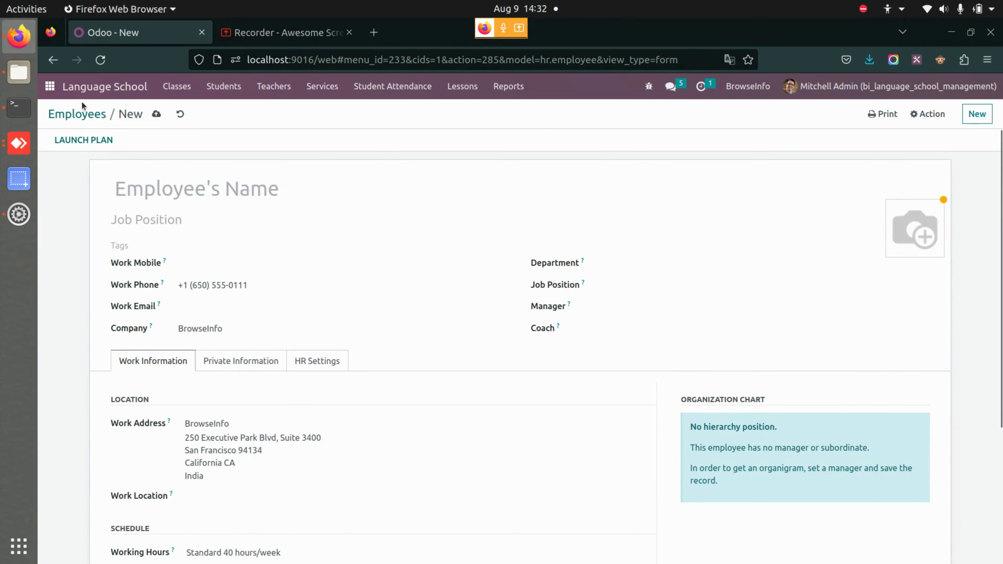
{"action": "left_click", "coordinate": [79, 114]}
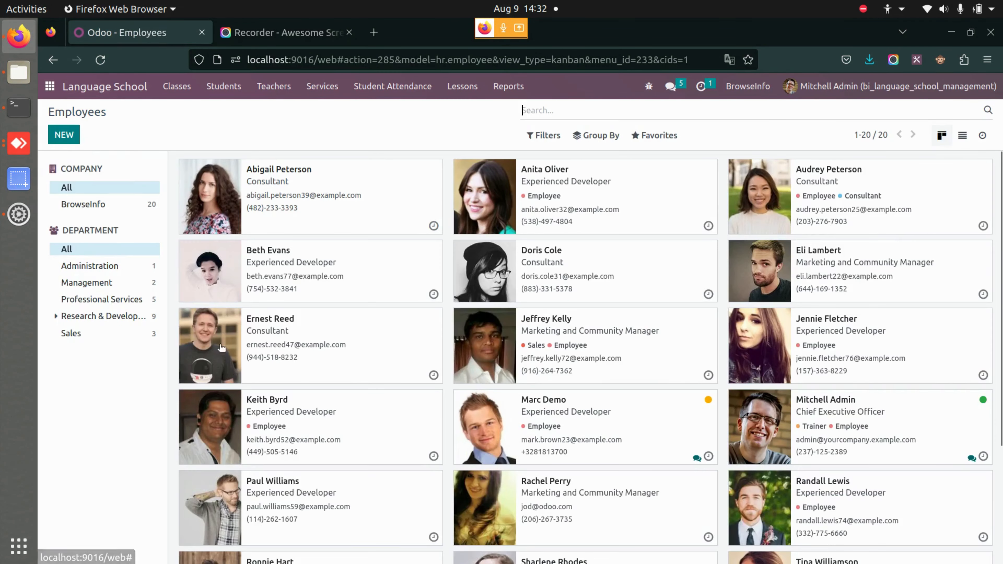
- View the services and student attendance lists and the available reports, and return to the classes overview
{"action": "left_click", "coordinate": [309, 85]}
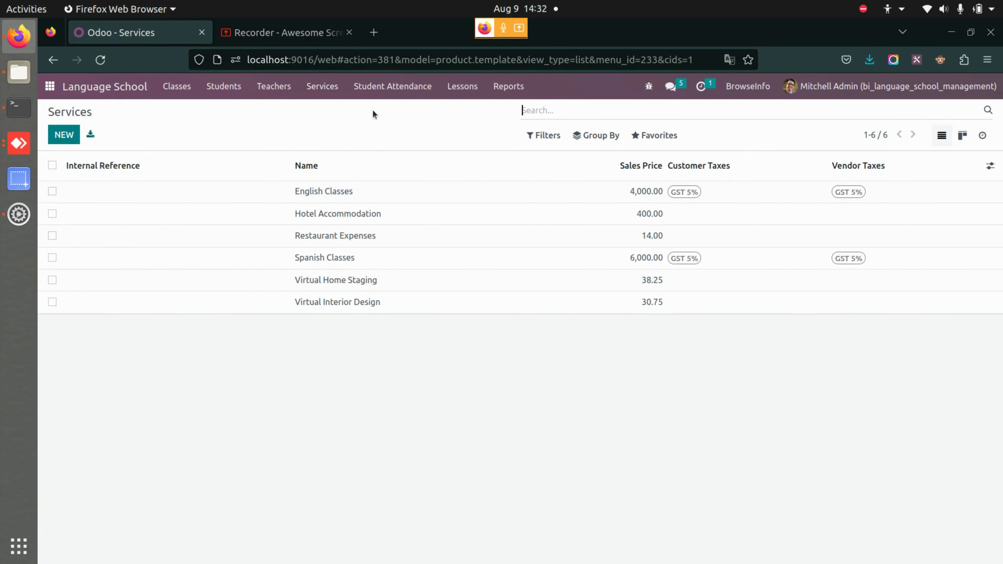
{"action": "left_click", "coordinate": [417, 94]}
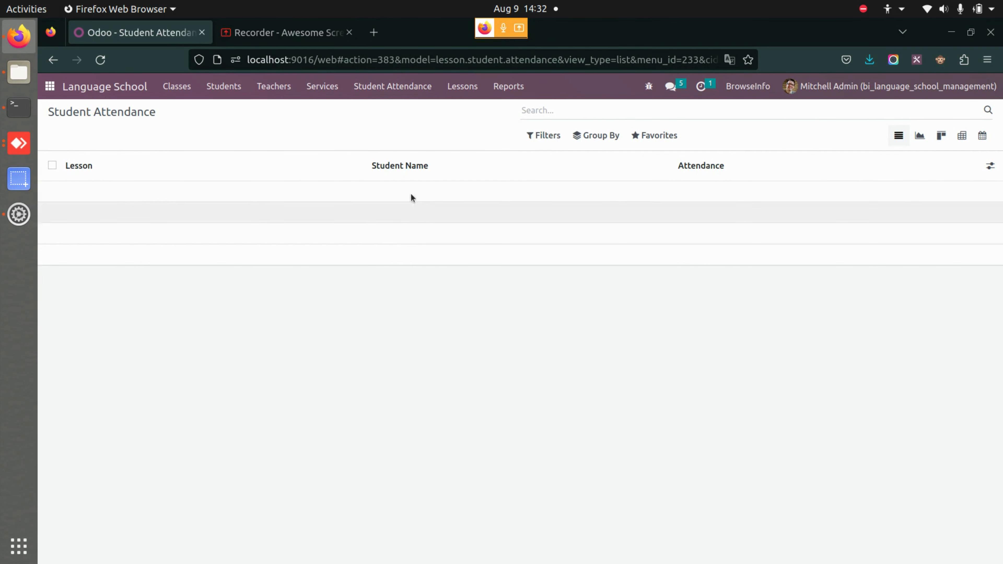
{"action": "left_click", "coordinate": [513, 84]}
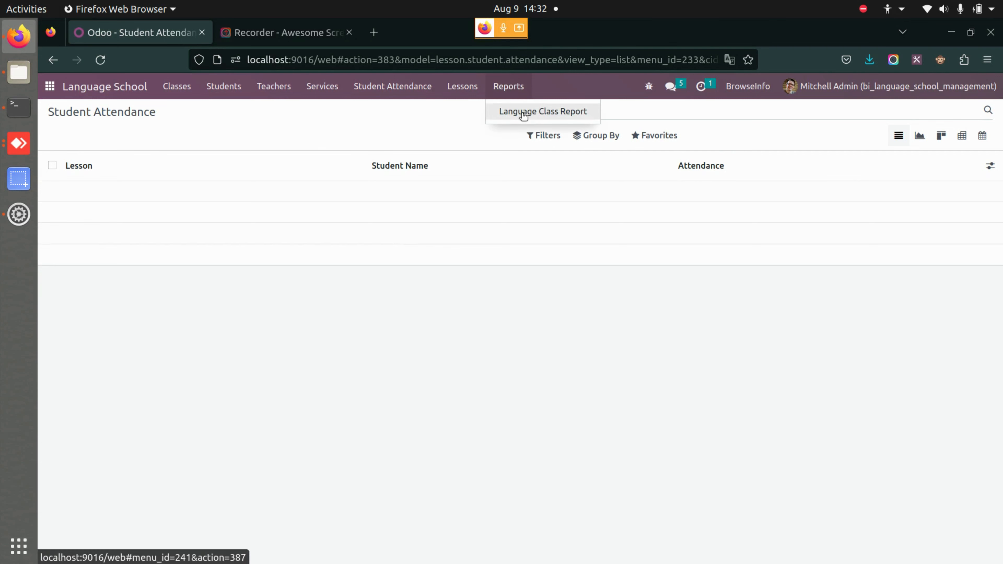
{"action": "left_click", "coordinate": [424, 125]}
{"action": "left_click", "coordinate": [176, 86]}
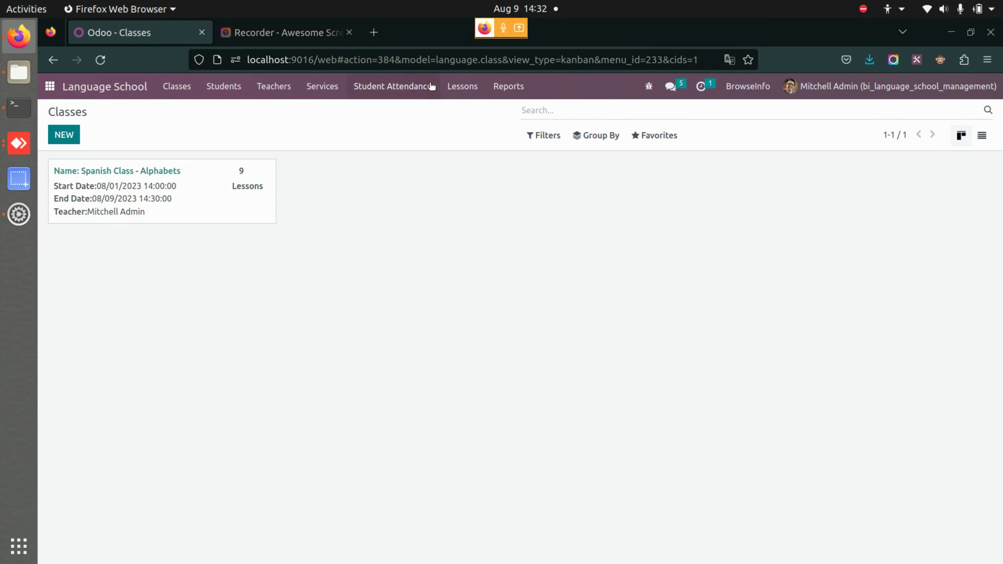
- Start and complete the 08/01/2023 lesson of Spanish Class - Alphabets
{"action": "left_click", "coordinate": [477, 85]}
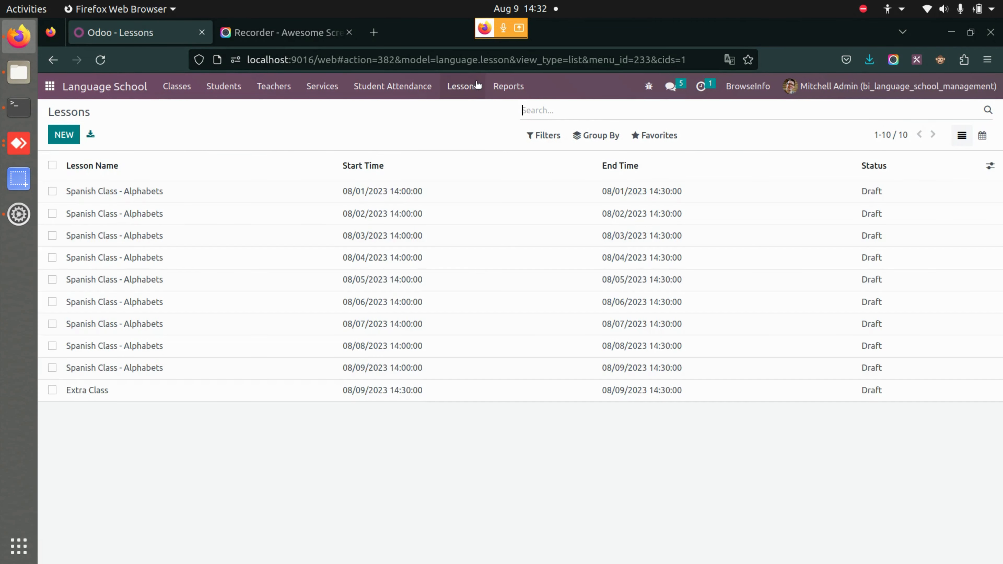
{"action": "left_click", "coordinate": [294, 205]}
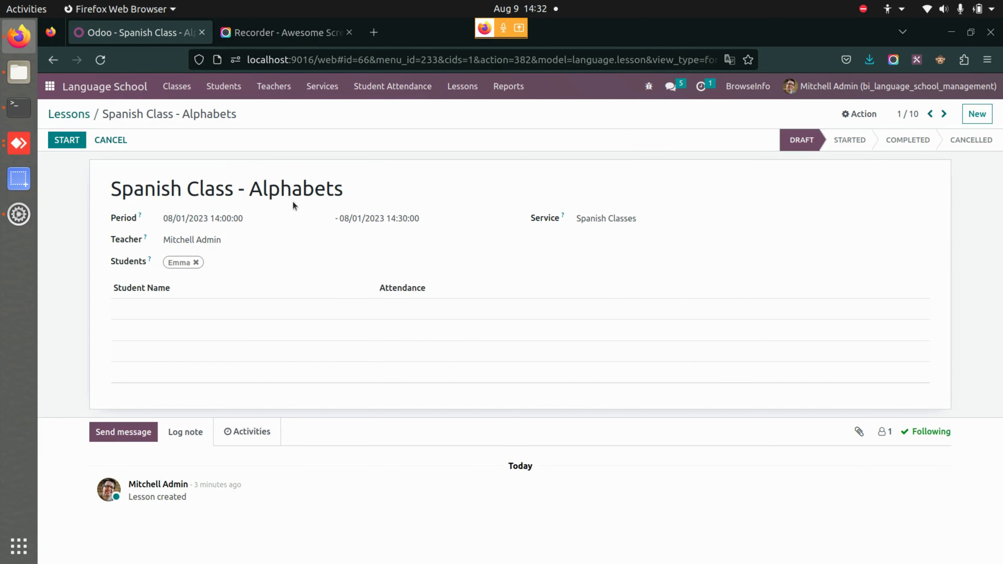
{"action": "left_click", "coordinate": [67, 140]}
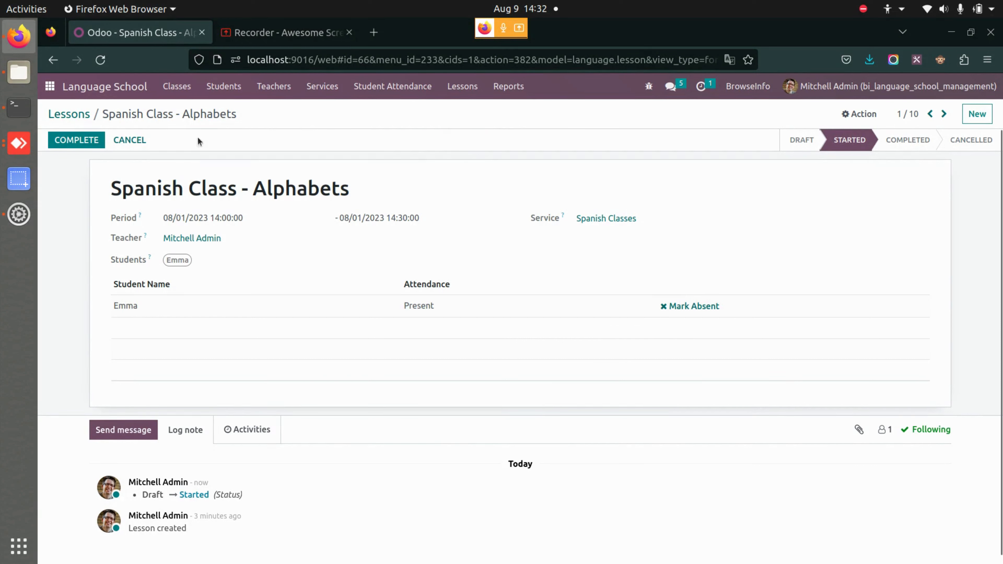
{"action": "left_click", "coordinate": [91, 139]}
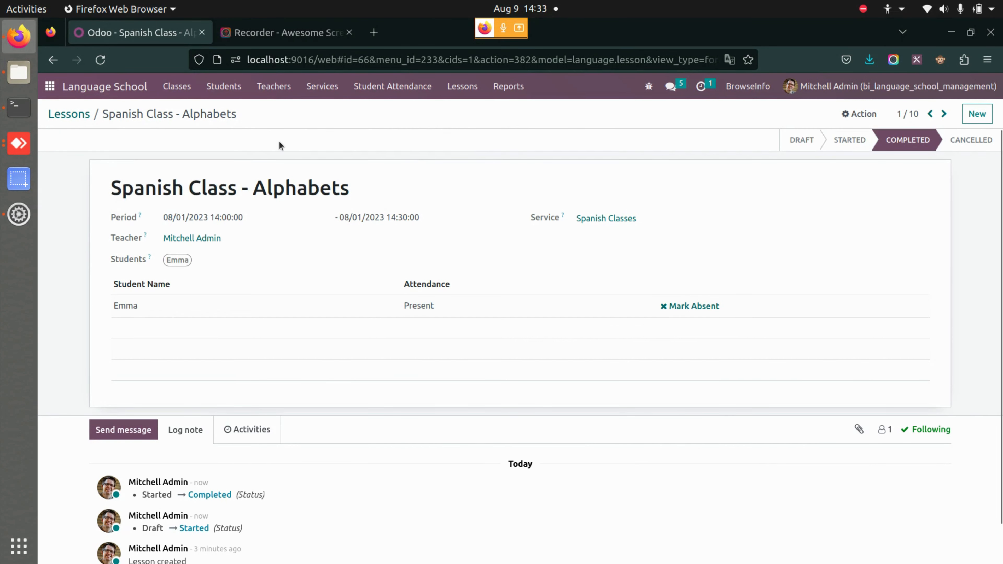
- Open the Spanish Class - Alphabets class record, start the class and mark it as complete
{"action": "left_click", "coordinate": [186, 87]}
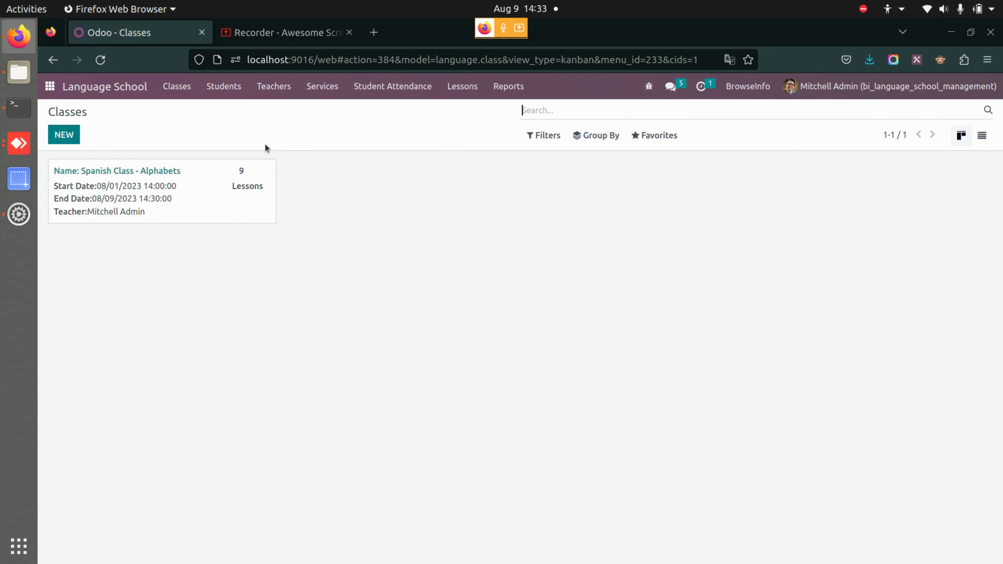
{"action": "left_click", "coordinate": [204, 209]}
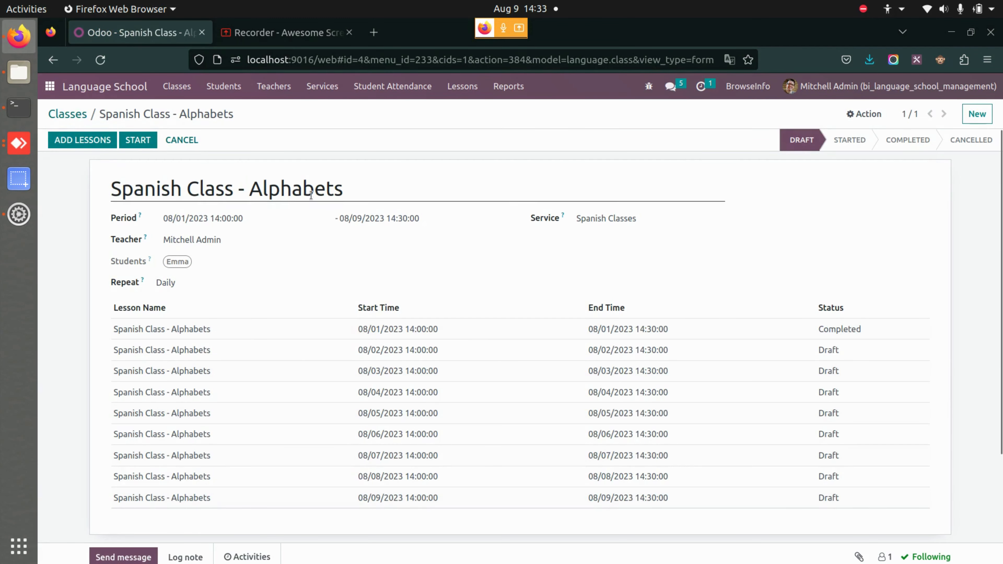
{"action": "left_click", "coordinate": [138, 140]}
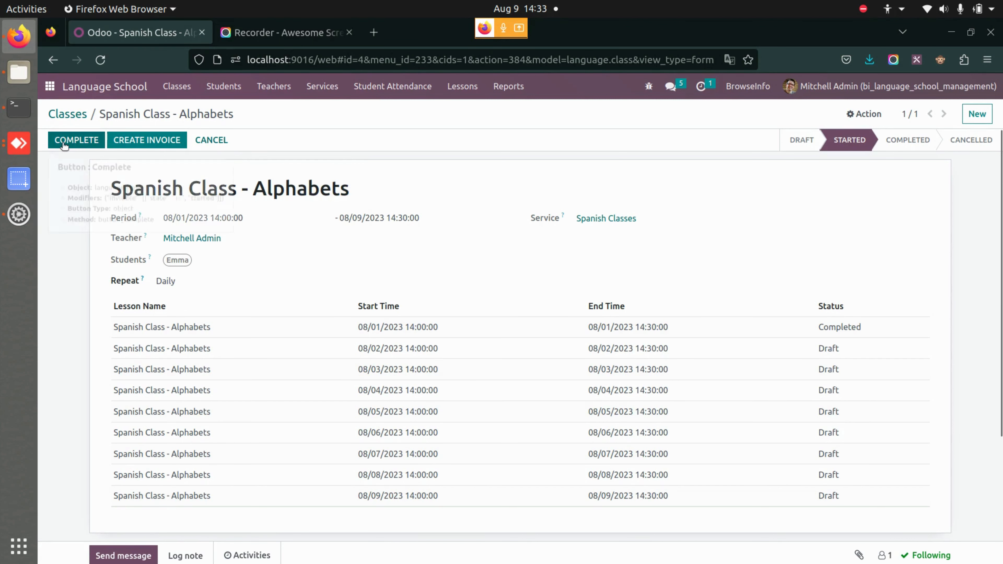
{"action": "left_click", "coordinate": [85, 141]}
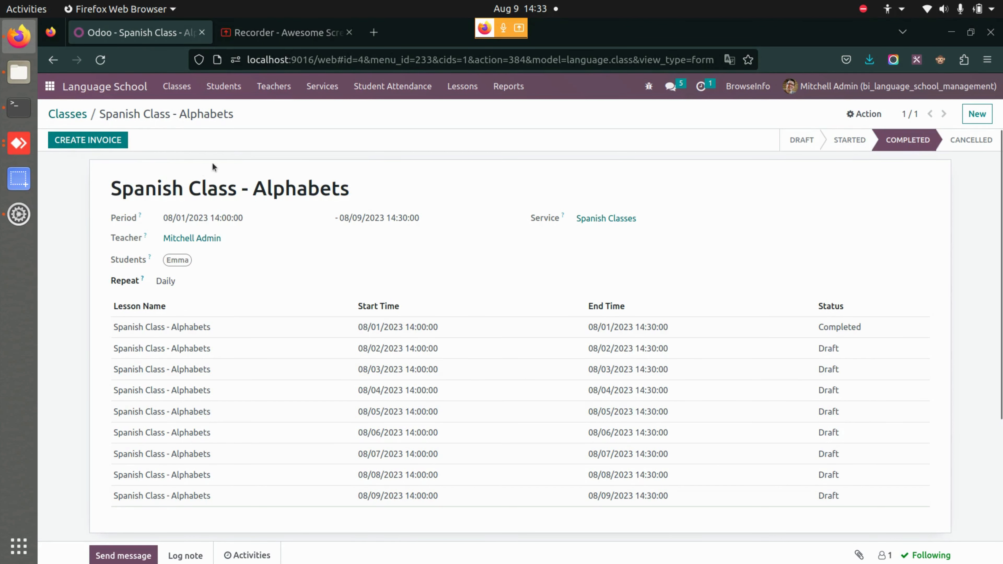
- Create an invoice for the completed Spanish class and open the draft invoice
{"action": "left_click", "coordinate": [76, 142]}
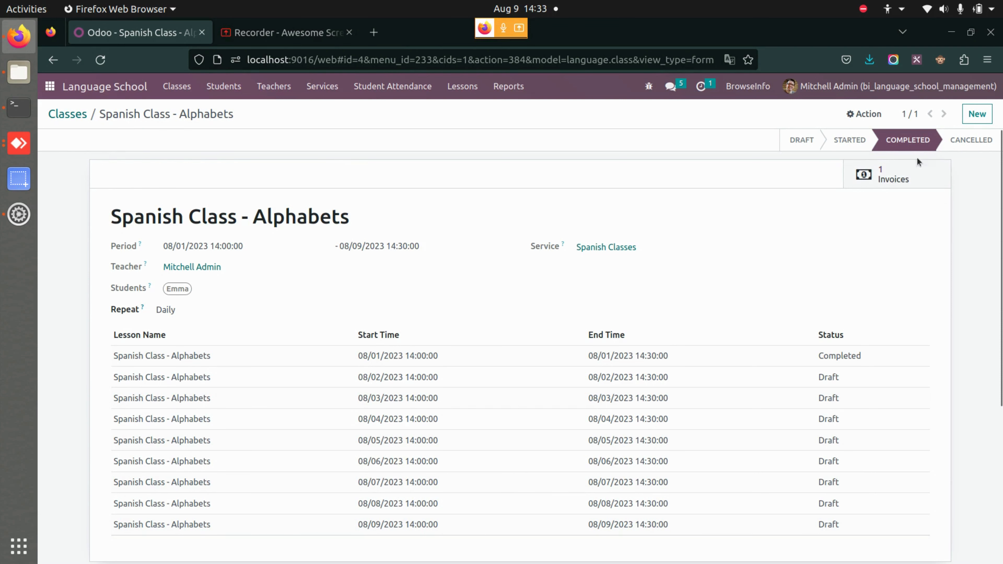
{"action": "left_click", "coordinate": [894, 187]}
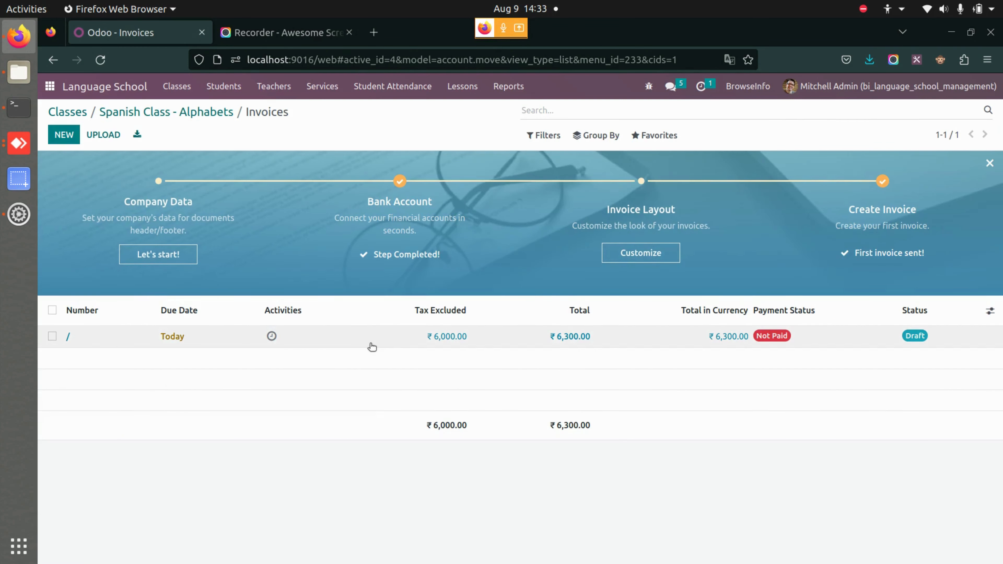
{"action": "left_click", "coordinate": [372, 347]}
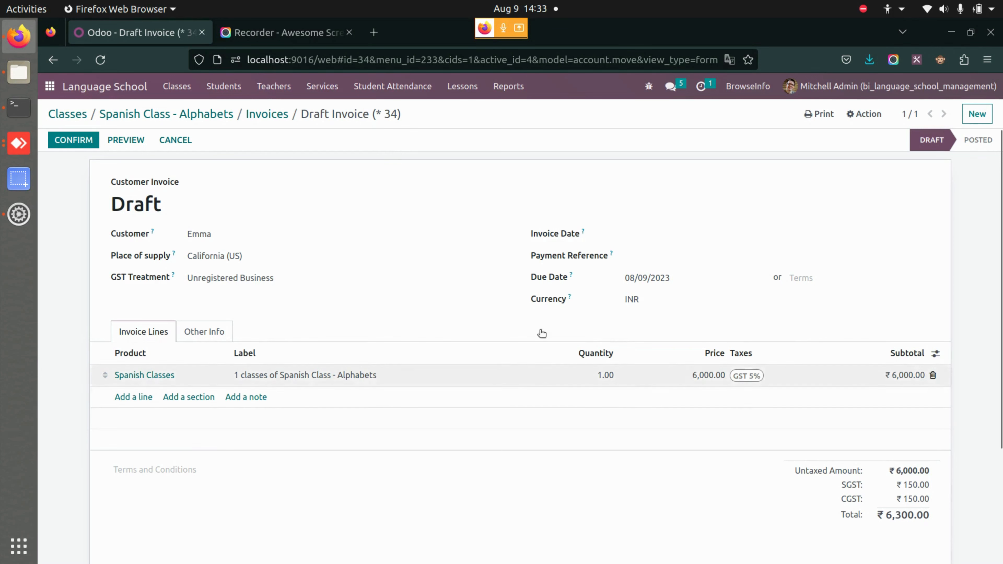
- Confirm the draft invoice and register its full payment of ₹6,300.00 through the Bank journal
{"action": "left_click", "coordinate": [63, 140]}
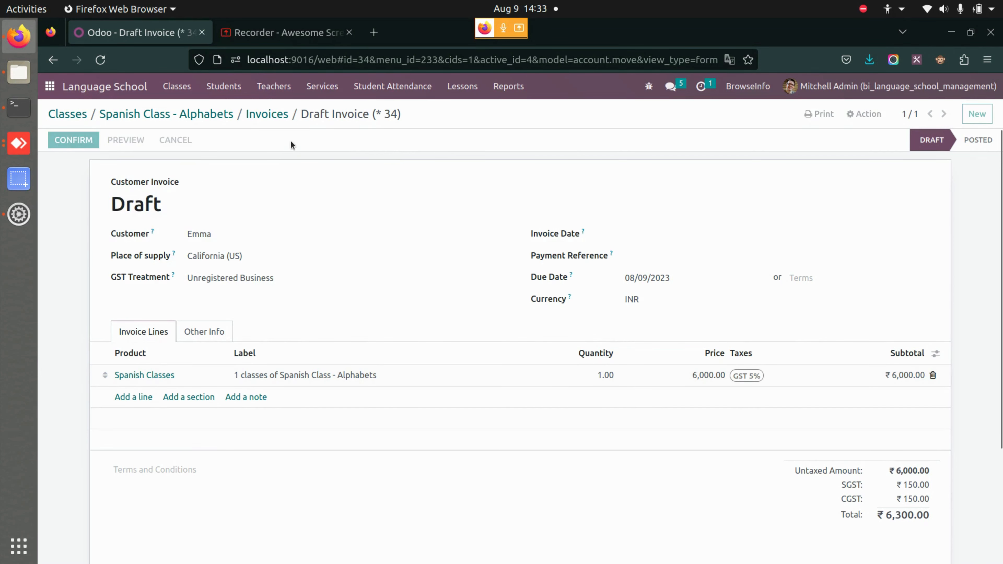
{"action": "left_click", "coordinate": [162, 140]}
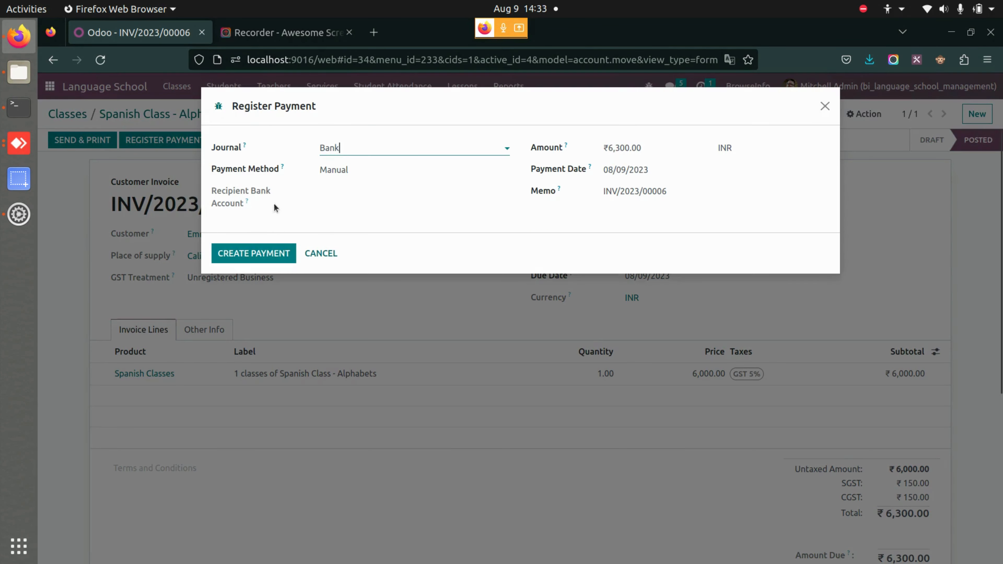
{"action": "left_click", "coordinate": [267, 254]}
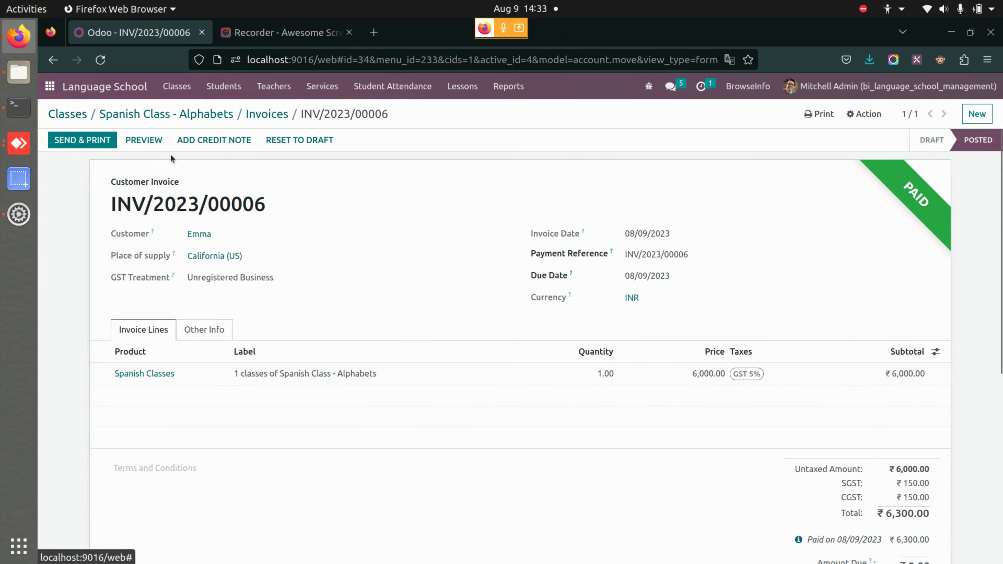
- Return to the classes overview, check the class's status in list view and switch back to kanban view
{"action": "left_click", "coordinate": [67, 114]}
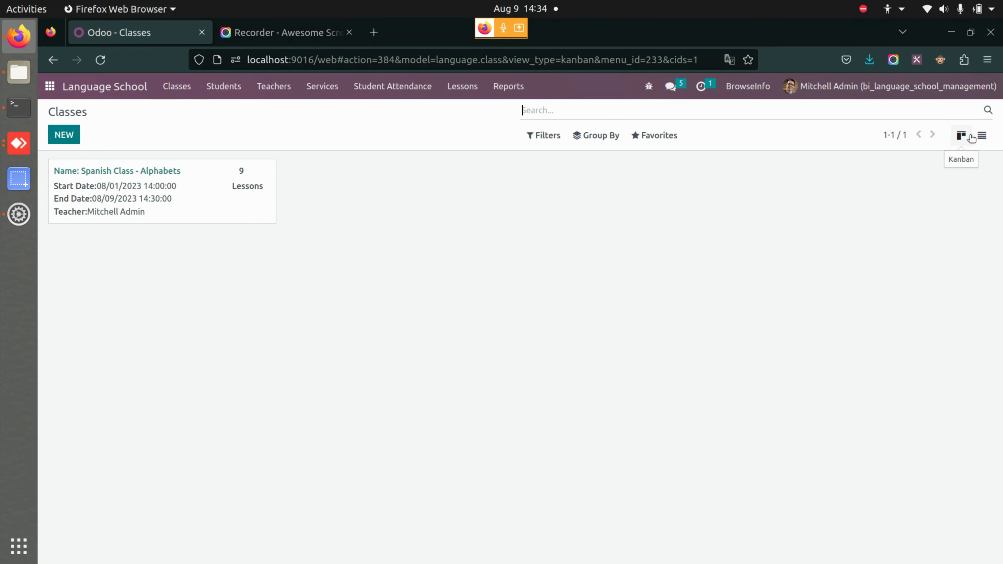
{"action": "left_click", "coordinate": [982, 136]}
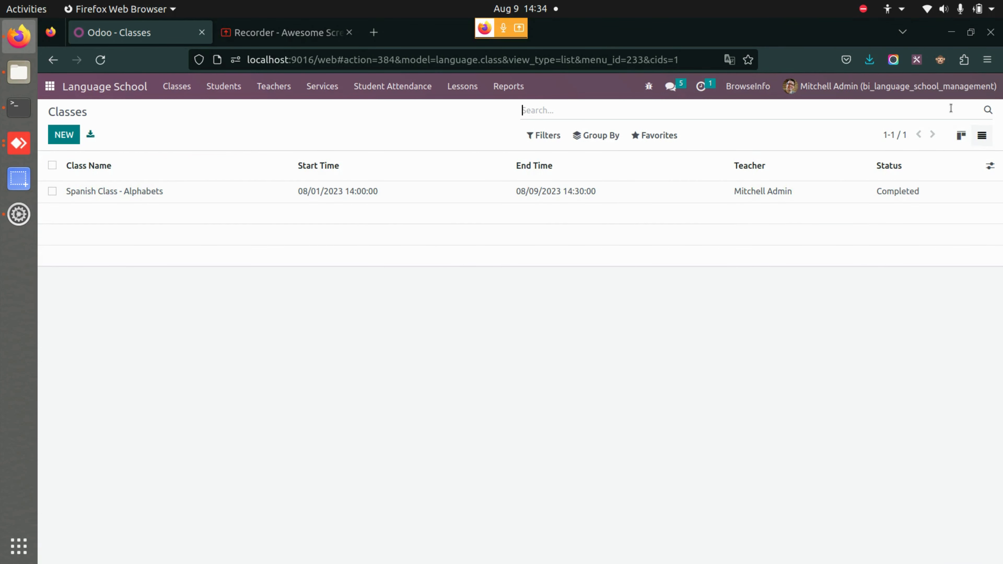
{"action": "left_click", "coordinate": [961, 136]}
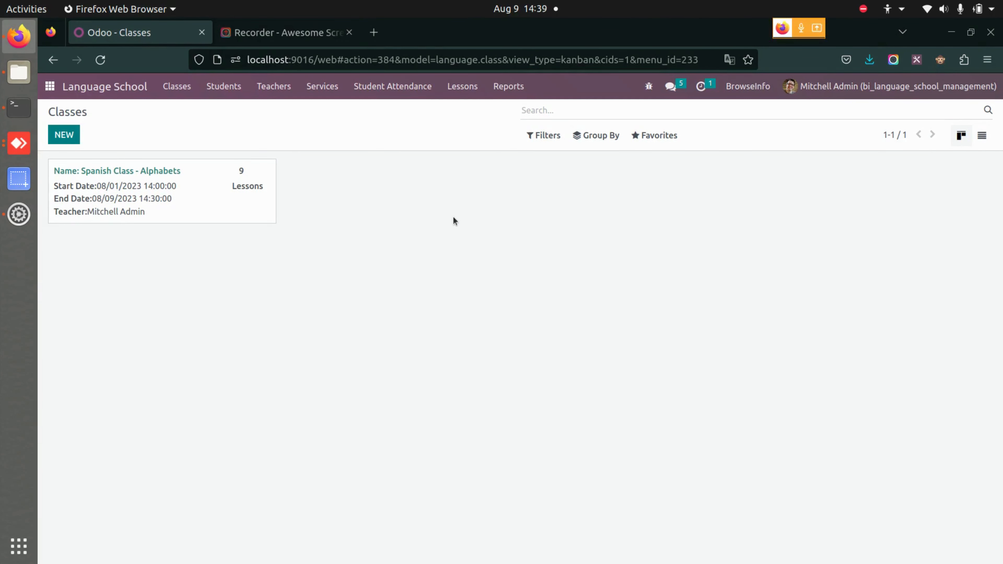
- Open the Language Class Report and set its period from 08/01/2023 to 08/09/2023
{"action": "left_click", "coordinate": [512, 94]}
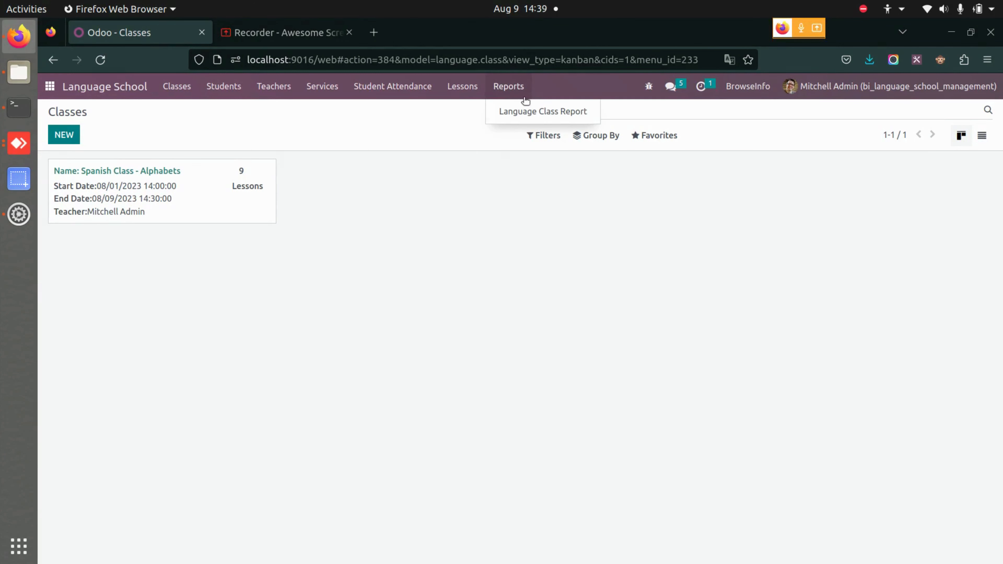
{"action": "left_click", "coordinate": [539, 112]}
{"action": "left_click", "coordinate": [375, 148]}
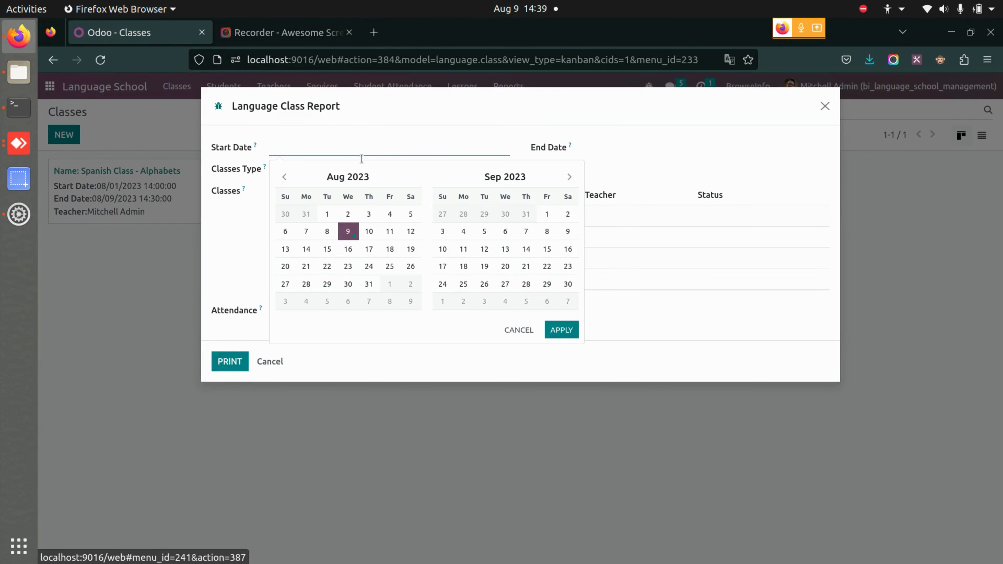
{"action": "left_click", "coordinate": [327, 214]}
{"action": "left_click", "coordinate": [348, 231]}
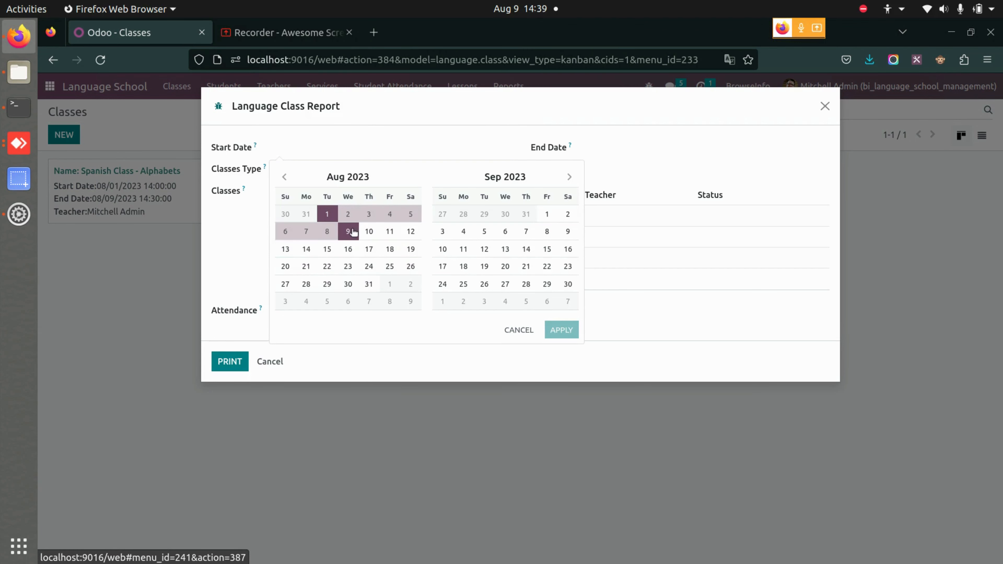
{"action": "left_click", "coordinate": [575, 331]}
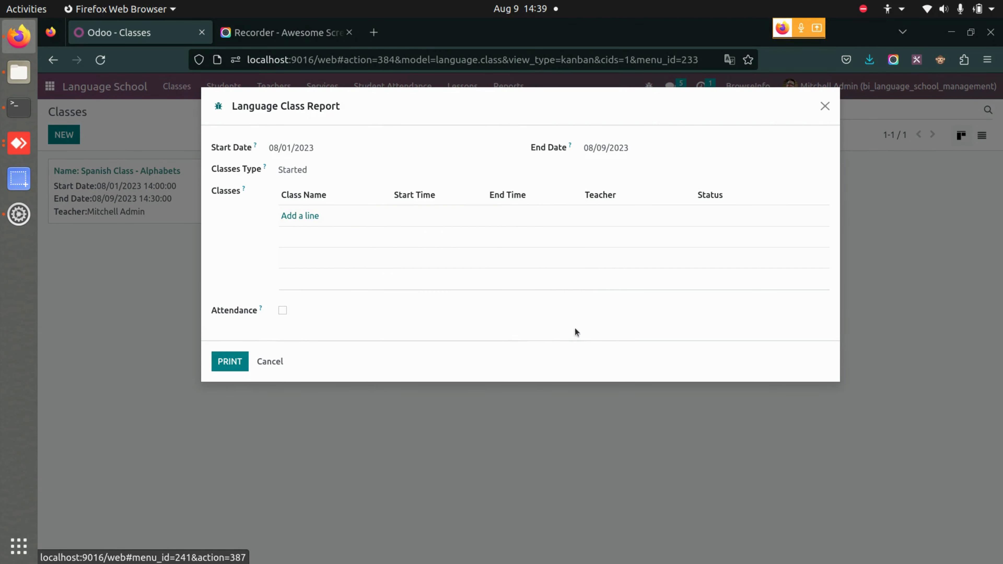
- Set the report's classes type to Completed and include attendance
{"action": "left_click", "coordinate": [355, 177]}
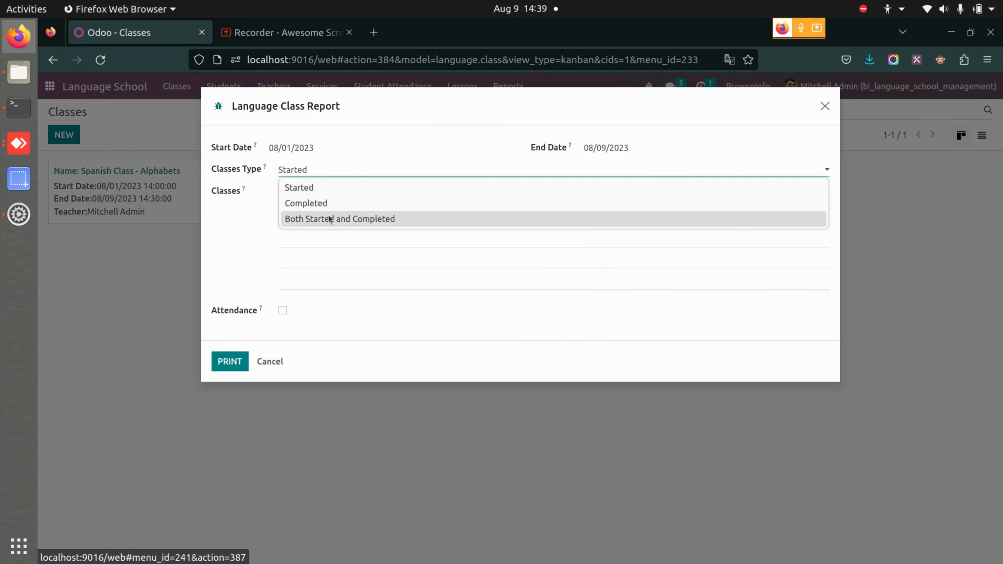
{"action": "left_click", "coordinate": [316, 203]}
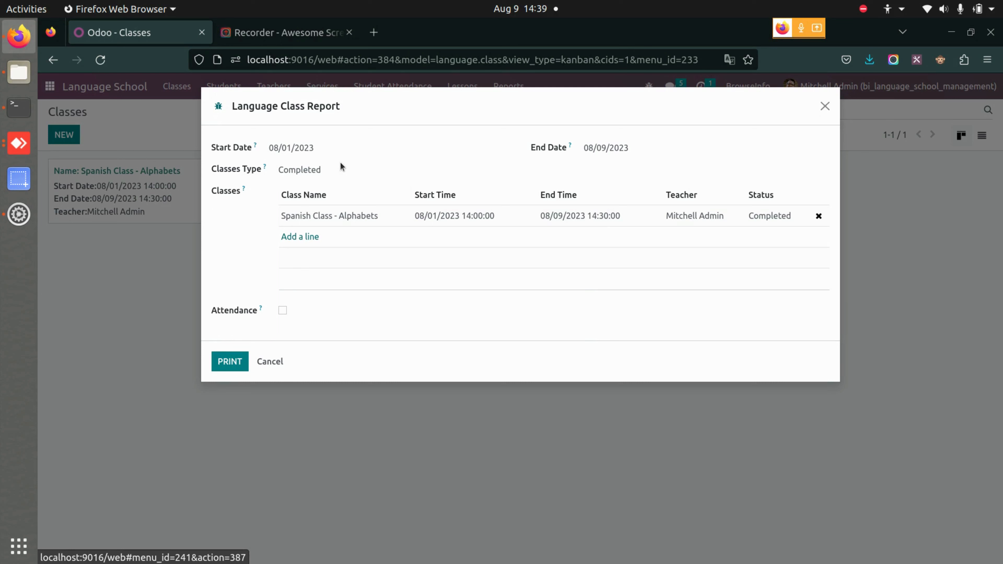
{"action": "left_click", "coordinate": [282, 310]}
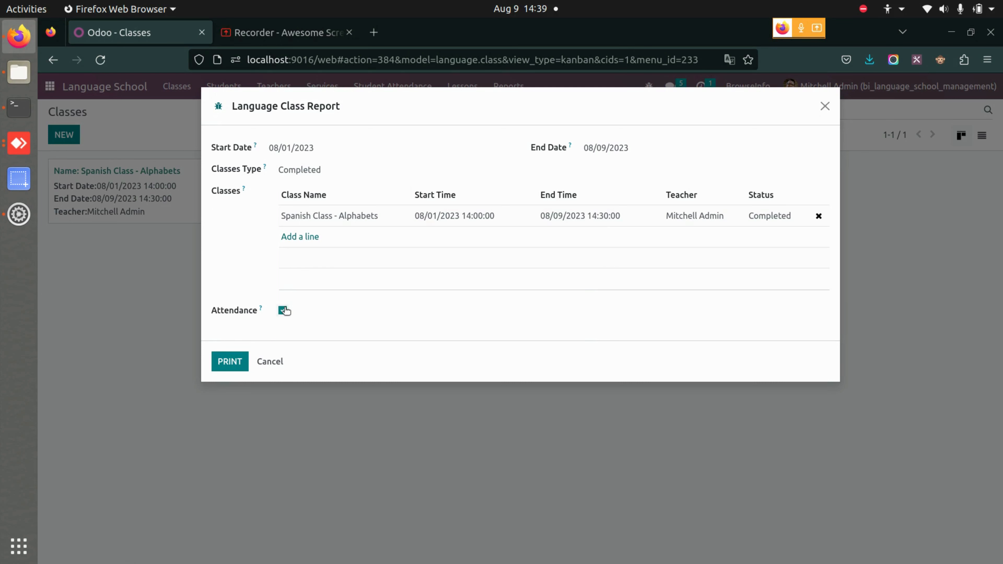
- Print the class report with attendance included and view the August 9 entry's details in the attendance calendar
{"action": "left_click", "coordinate": [282, 310]}
{"action": "left_click", "coordinate": [231, 363]}
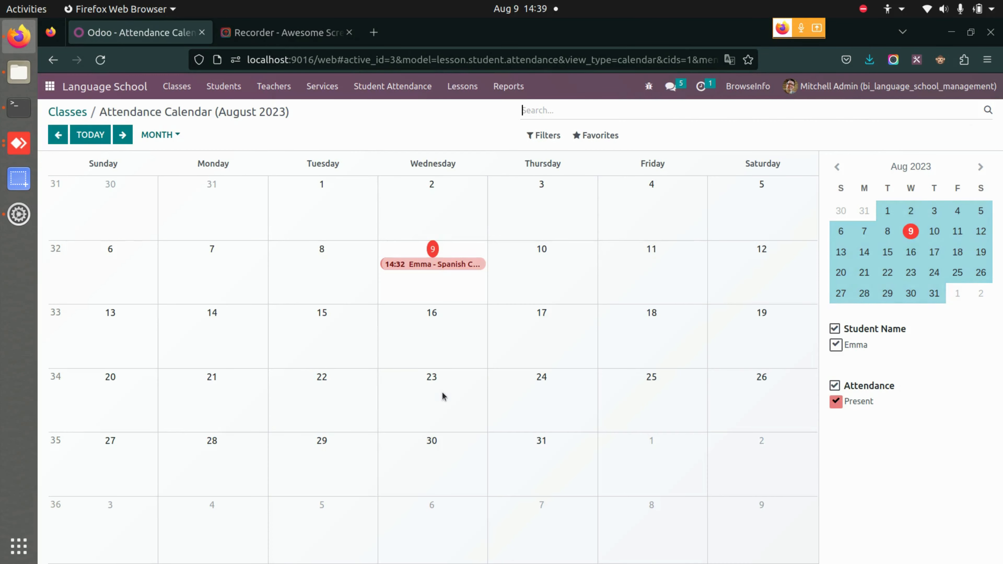
{"action": "left_click", "coordinate": [460, 264]}
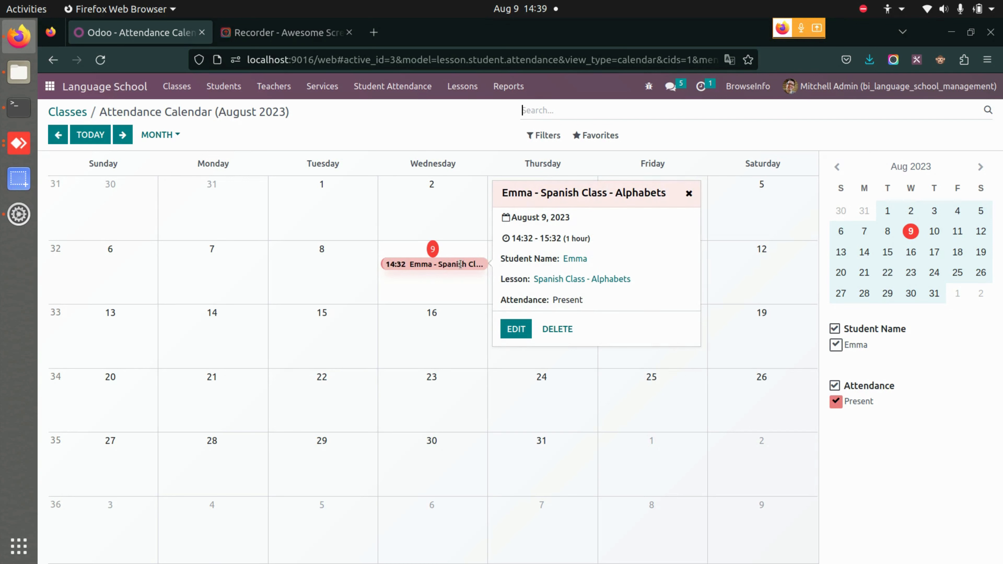
{"action": "left_click", "coordinate": [710, 274]}
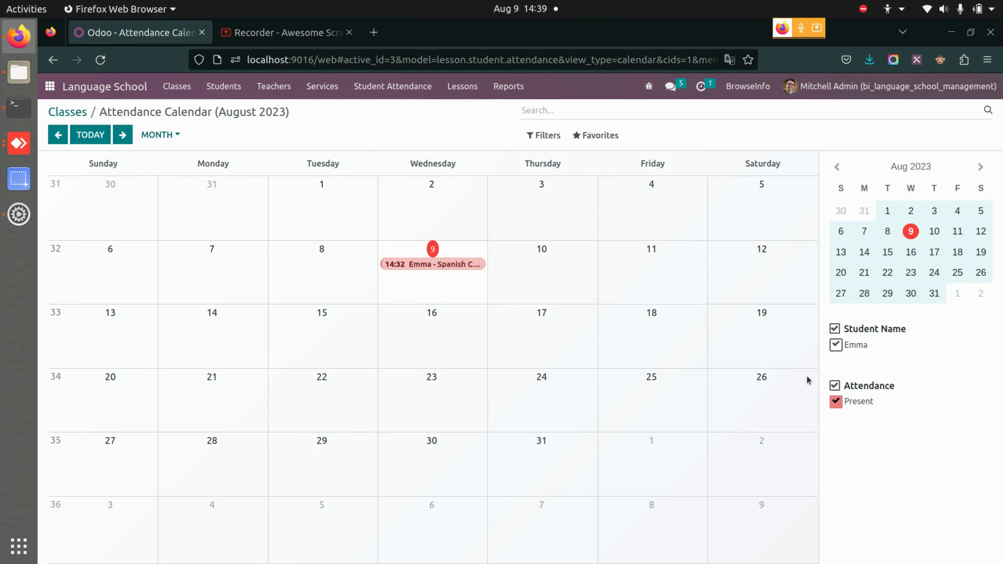
- Toggle the Present attendance filter off and on to check which calendar entries it controls, leaving it enabled
{"action": "left_click", "coordinate": [837, 401]}
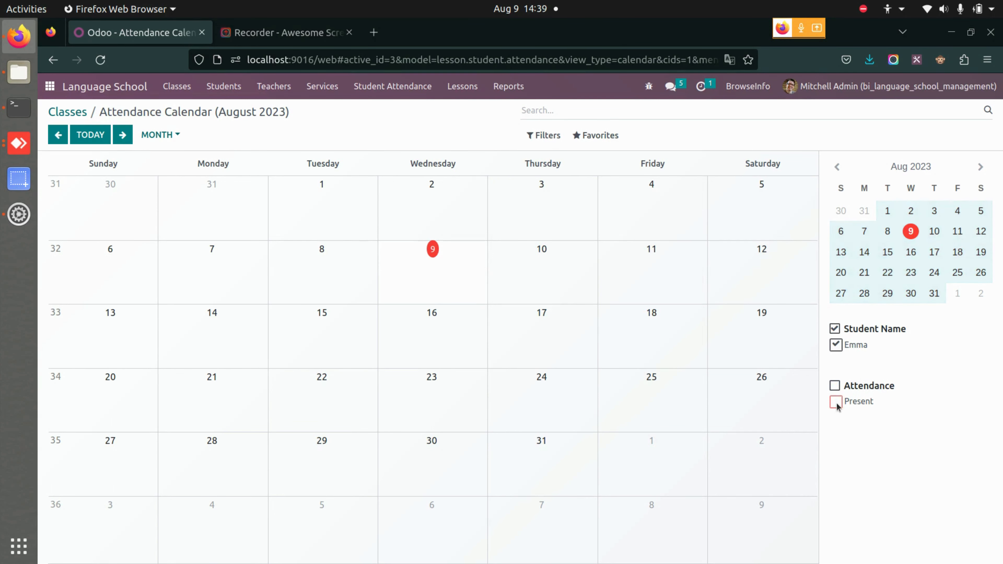
{"action": "left_click", "coordinate": [837, 403]}
{"action": "left_click", "coordinate": [836, 403]}
{"action": "left_click", "coordinate": [837, 402]}
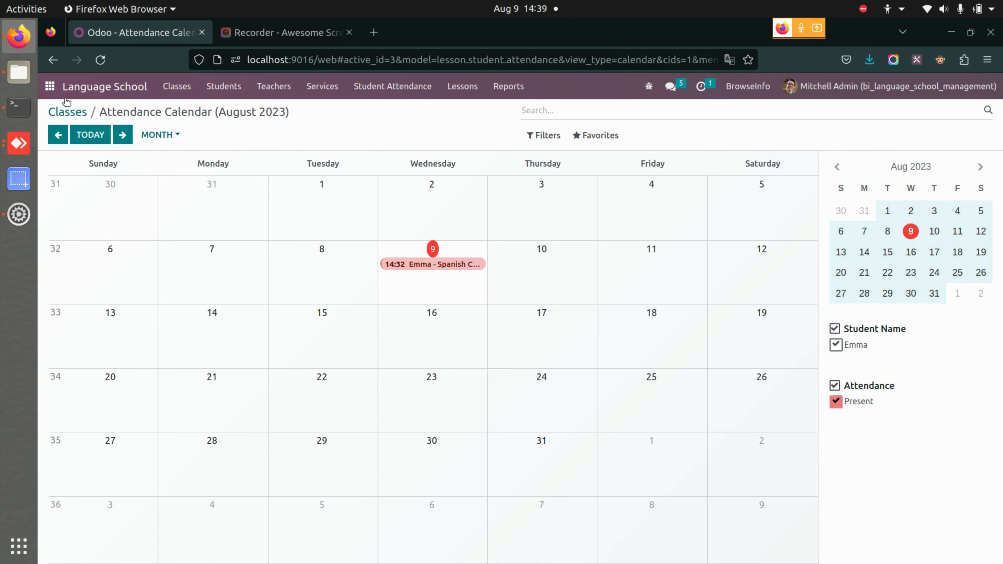
- Leave the attendance calendar for the classes overview and return to the home screen with all applications
{"action": "left_click", "coordinate": [61, 114]}
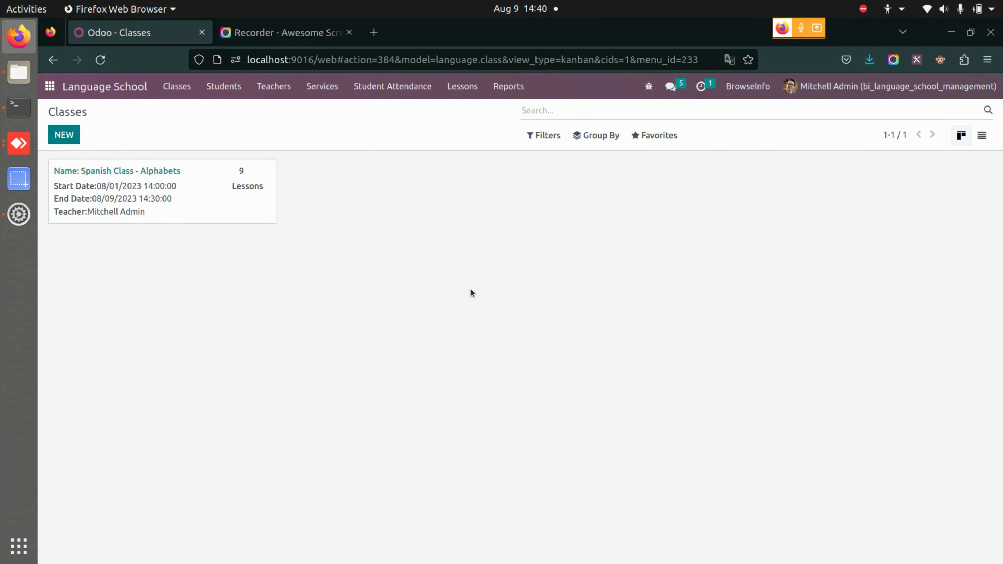
{"action": "left_click", "coordinate": [50, 86]}
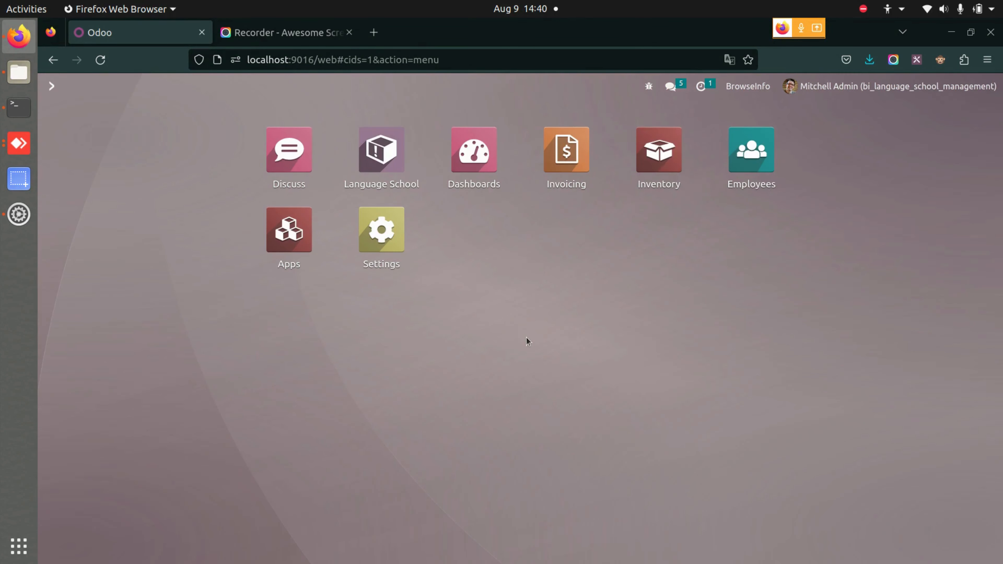